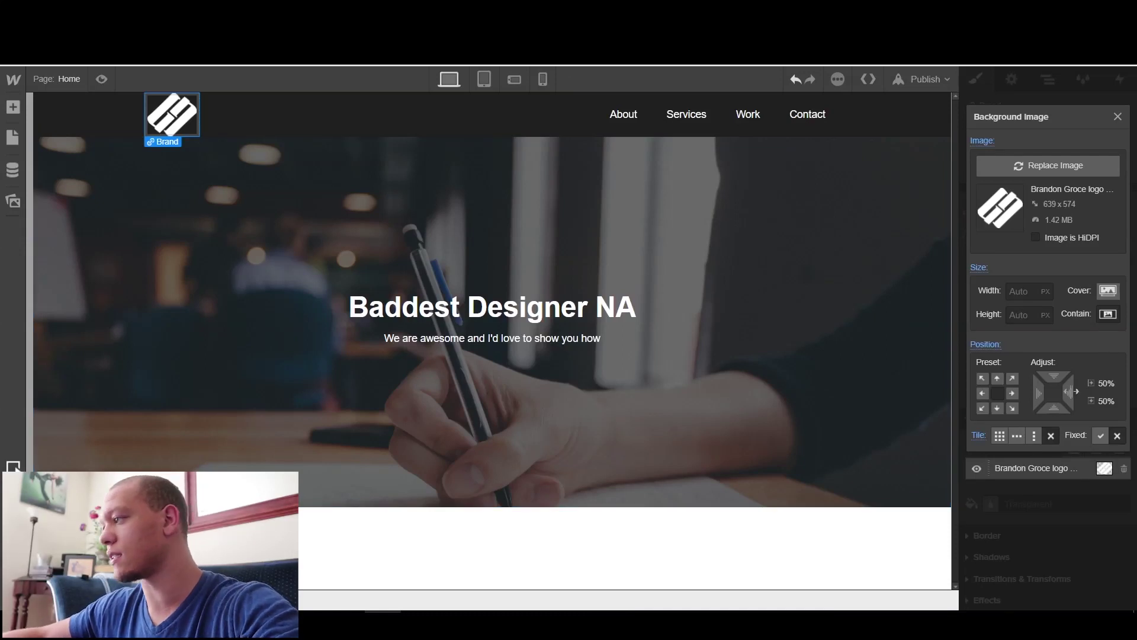
Step: Revert the logo position nudge and resize the logo background image to 50 px wide
{"action": "left_click_drag", "start_coordinate": [1071, 393], "coordinate": [1058, 395]}
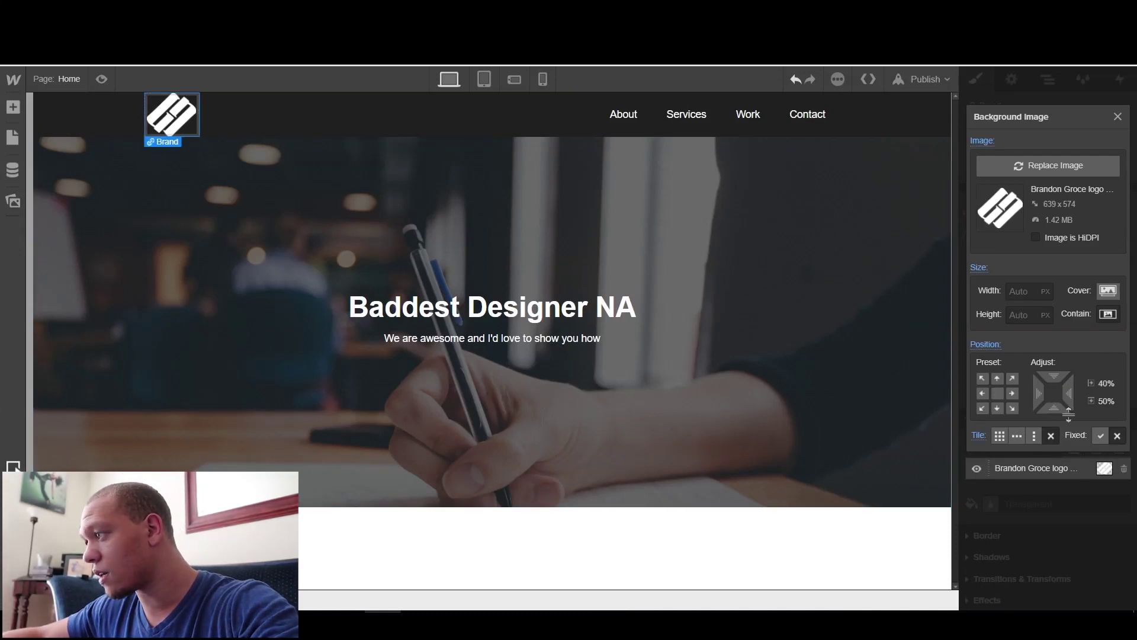
{"action": "key", "text": "ctrl+z"}
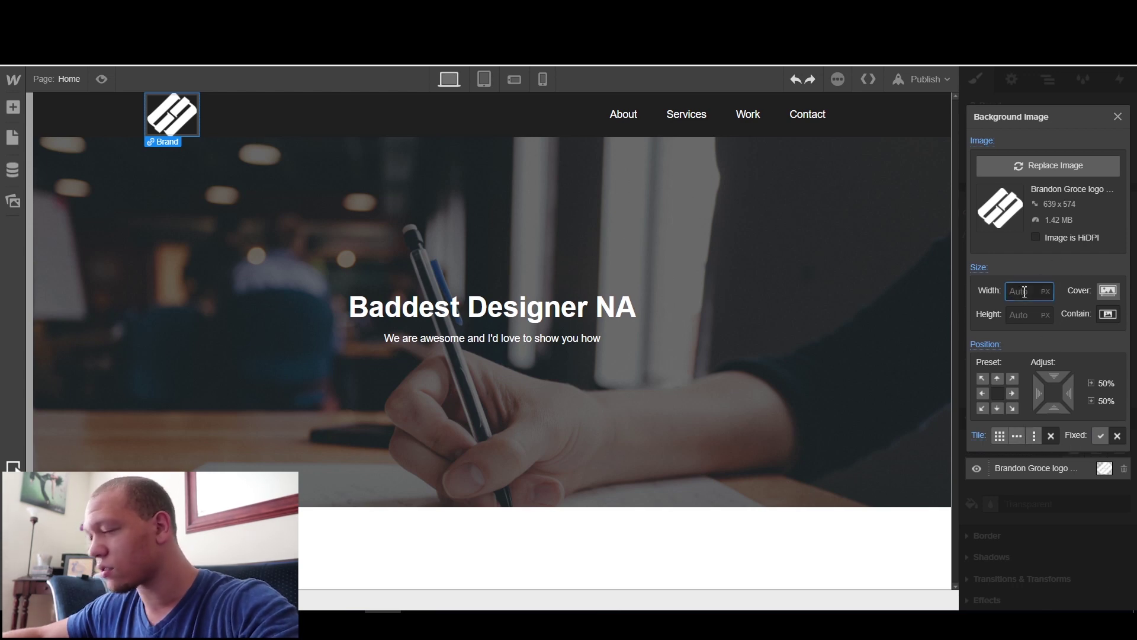
{"action": "type", "text": "90"}
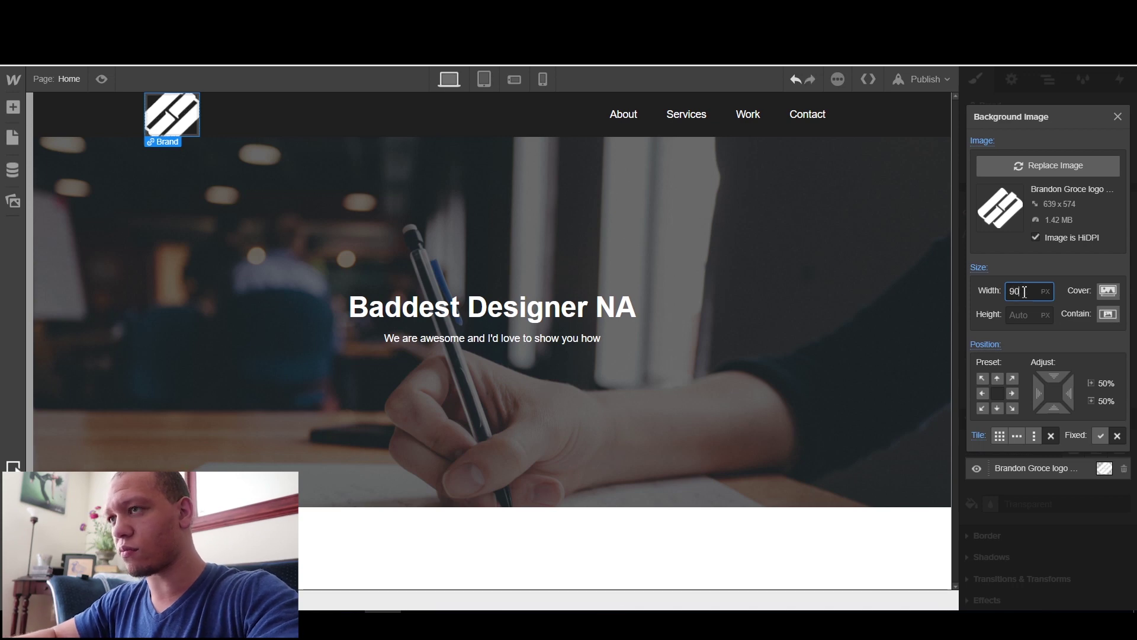
{"action": "key", "text": "BackSpace"}
{"action": "key", "text": "BackSpace"}
{"action": "type", "text": "50"}
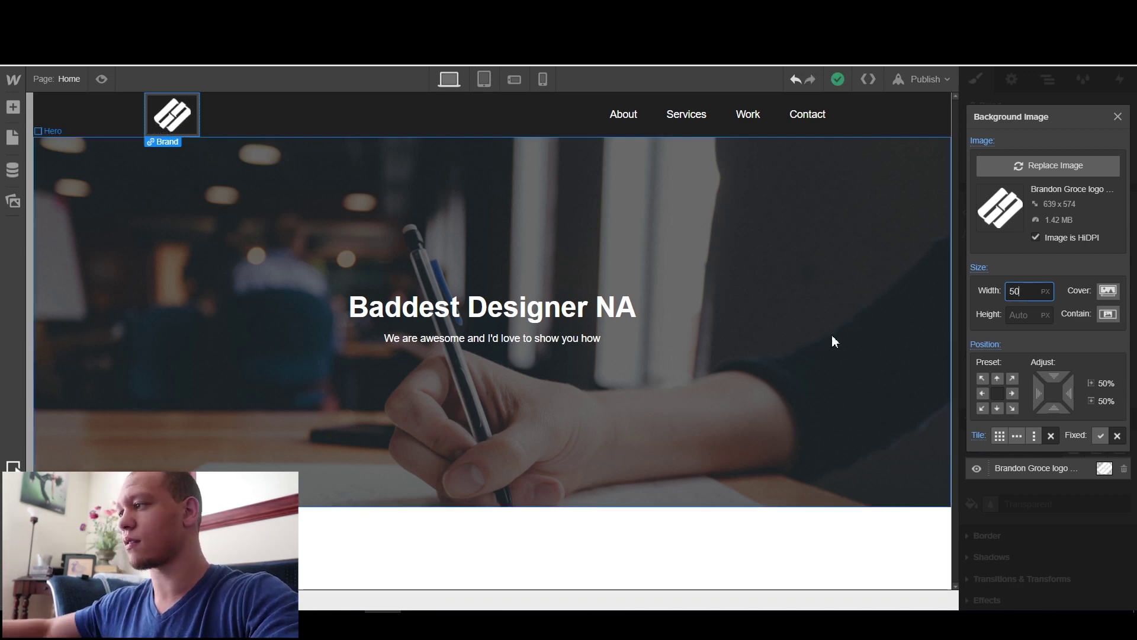
{"action": "left_click", "coordinate": [423, 195]}
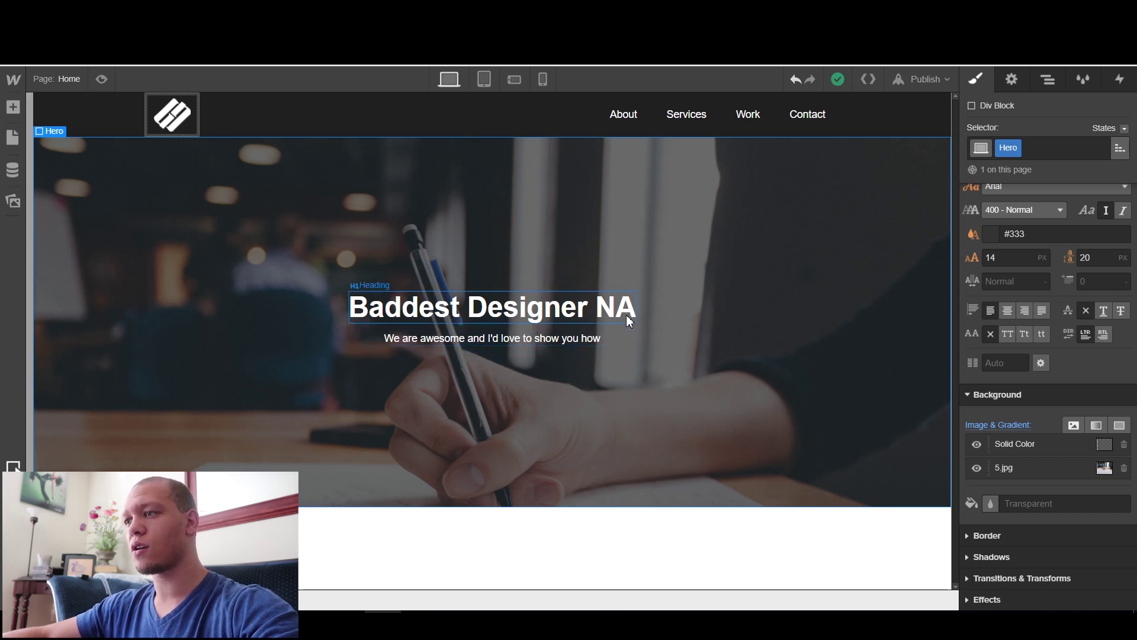
Step: Apply Montserrat to the 'Baddest Designer NA' heading and its tagline paragraph
{"action": "left_click", "coordinate": [507, 313]}
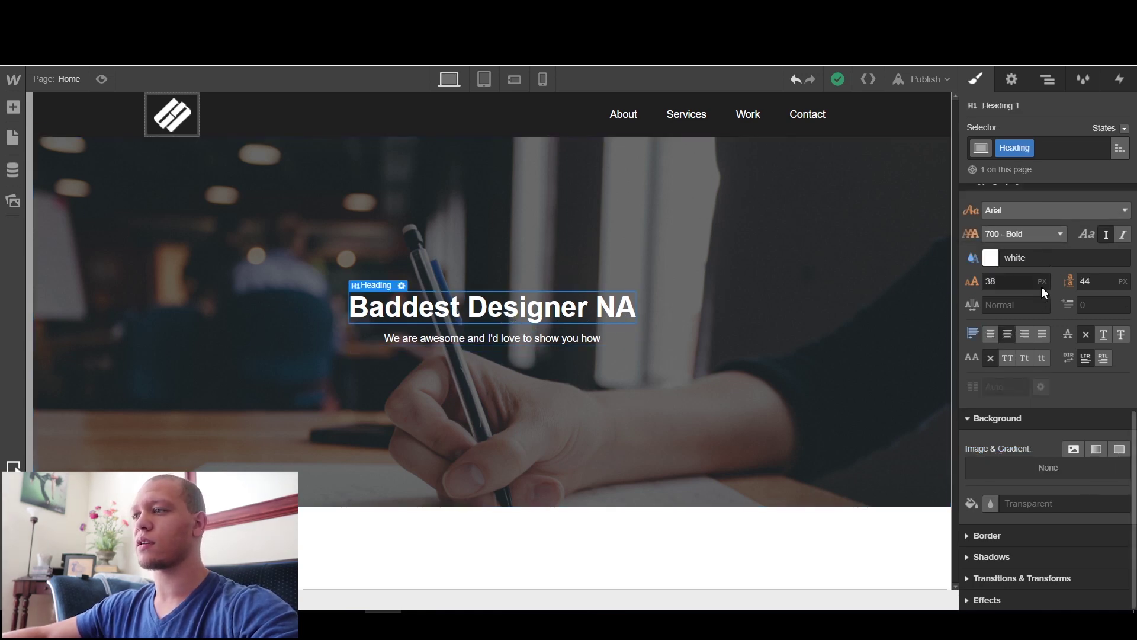
{"action": "scroll", "coordinate": [1041, 294], "scroll_direction": "up", "scroll_amount": 3}
{"action": "scroll", "coordinate": [1041, 295], "scroll_direction": "up", "scroll_amount": 3}
{"action": "scroll", "coordinate": [1040, 295], "scroll_direction": "up", "scroll_amount": 1}
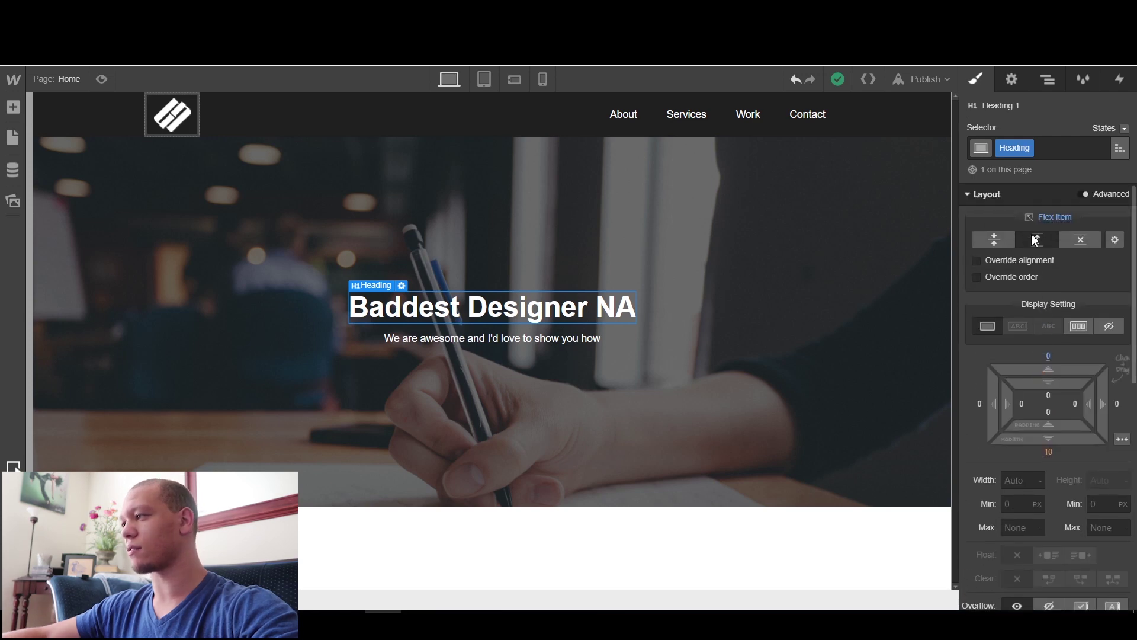
{"action": "scroll", "coordinate": [1041, 295], "scroll_direction": "down", "scroll_amount": 5}
{"action": "left_click", "coordinate": [1035, 327]}
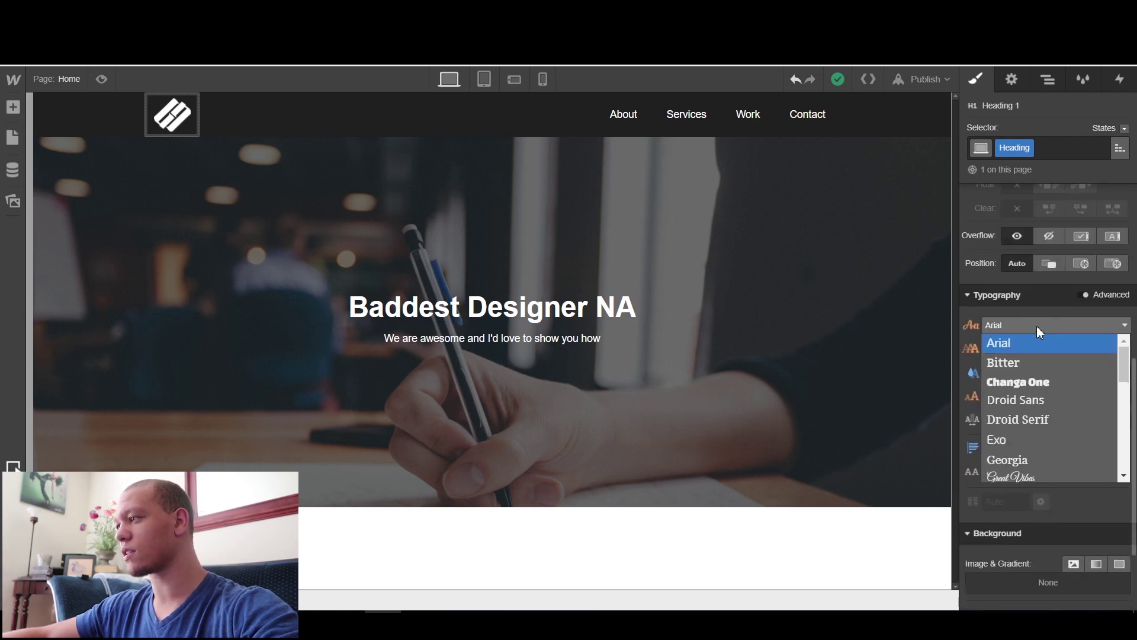
{"action": "scroll", "coordinate": [1023, 387], "scroll_direction": "down", "scroll_amount": 2}
{"action": "scroll", "coordinate": [1023, 396], "scroll_direction": "down", "scroll_amount": 2}
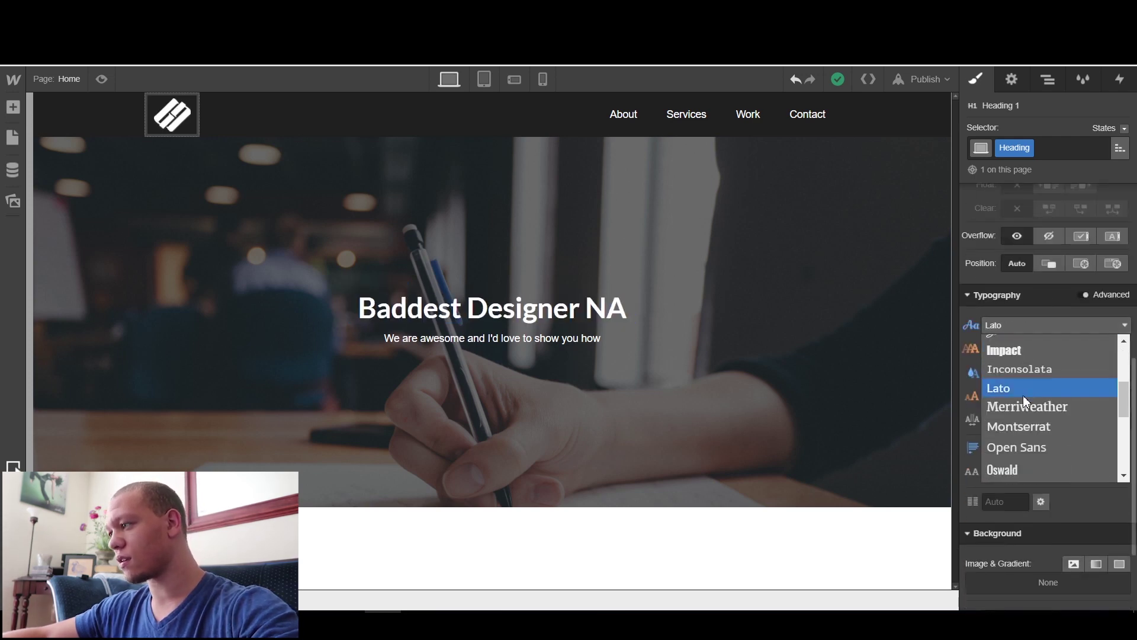
{"action": "left_click", "coordinate": [1025, 427]}
{"action": "left_click", "coordinate": [498, 335]}
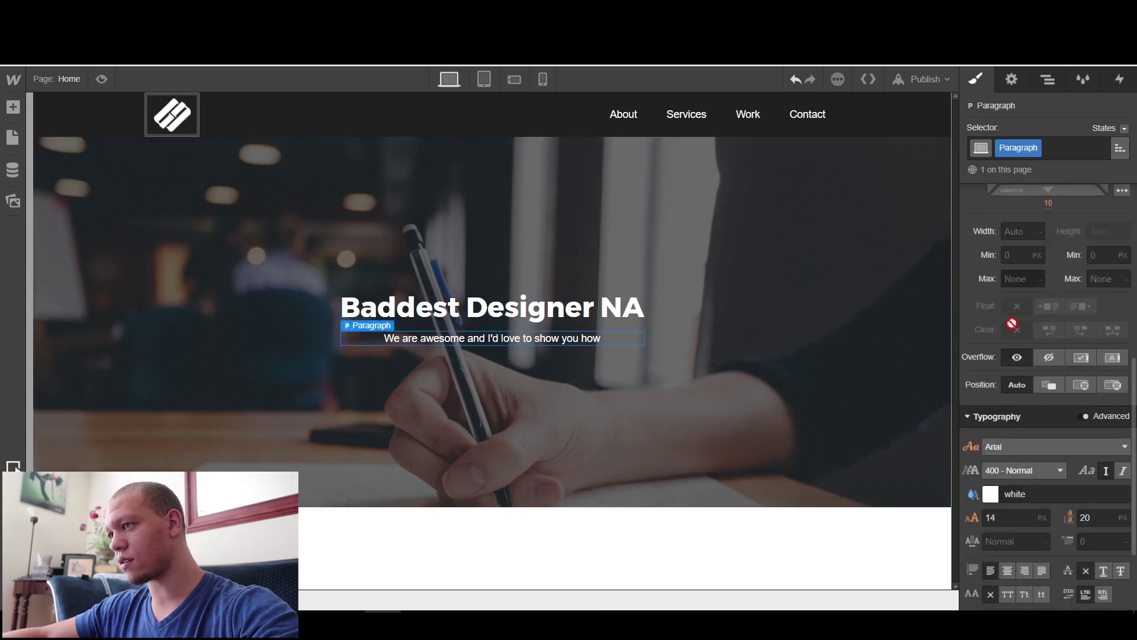
{"action": "left_click", "coordinate": [1033, 452]}
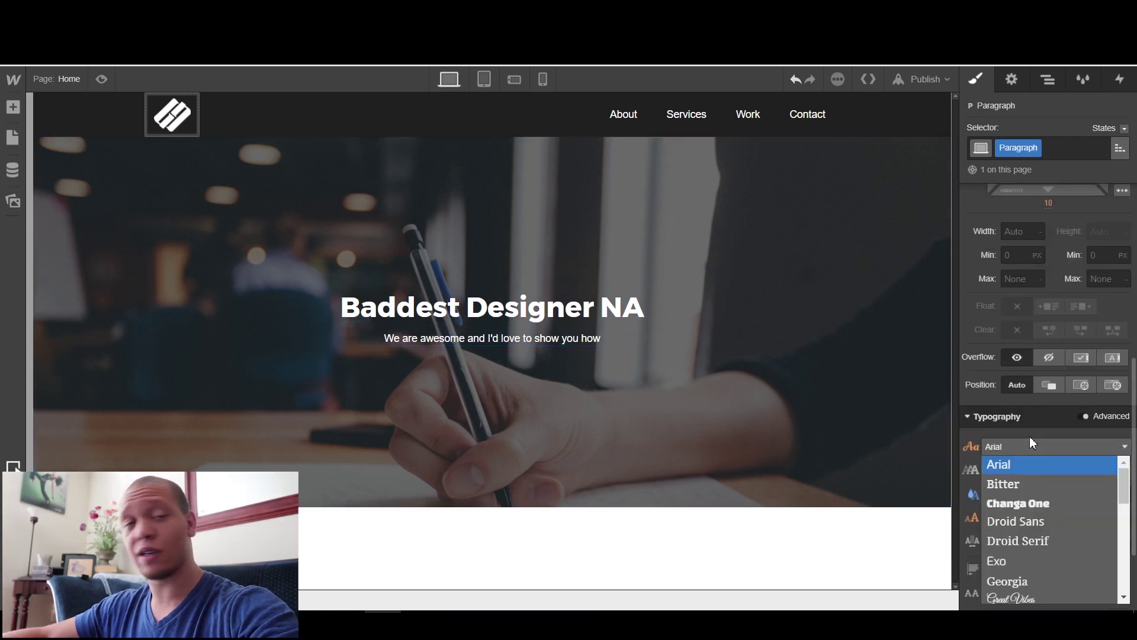
{"action": "scroll", "coordinate": [1031, 525], "scroll_direction": "down", "scroll_amount": 2}
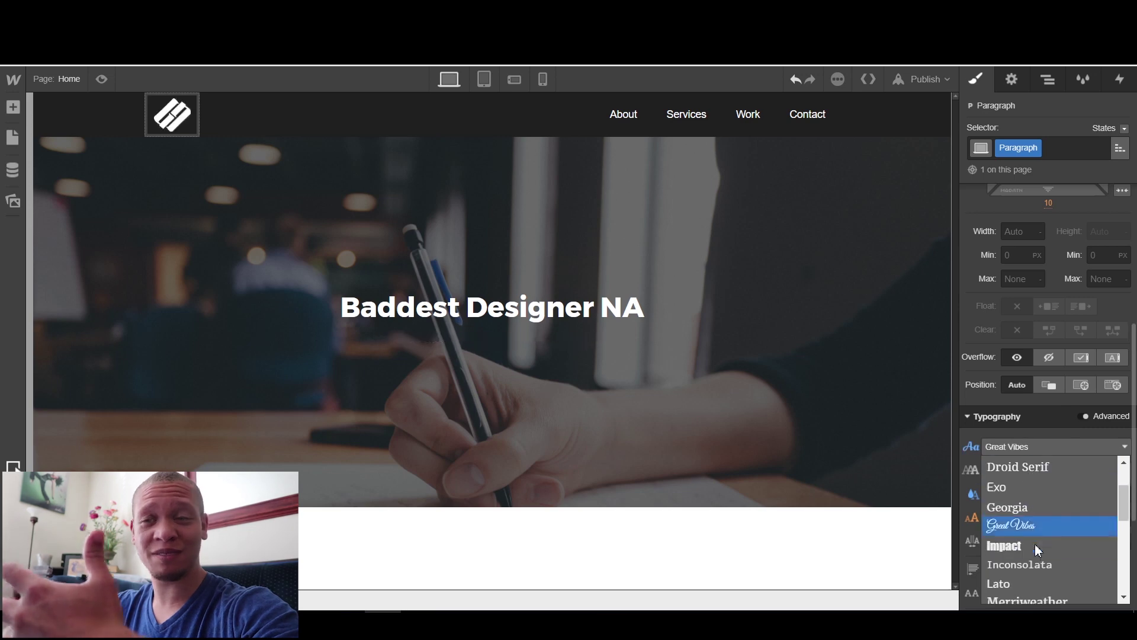
{"action": "scroll", "coordinate": [1034, 568], "scroll_direction": "down", "scroll_amount": 2}
{"action": "left_click", "coordinate": [1031, 477]}
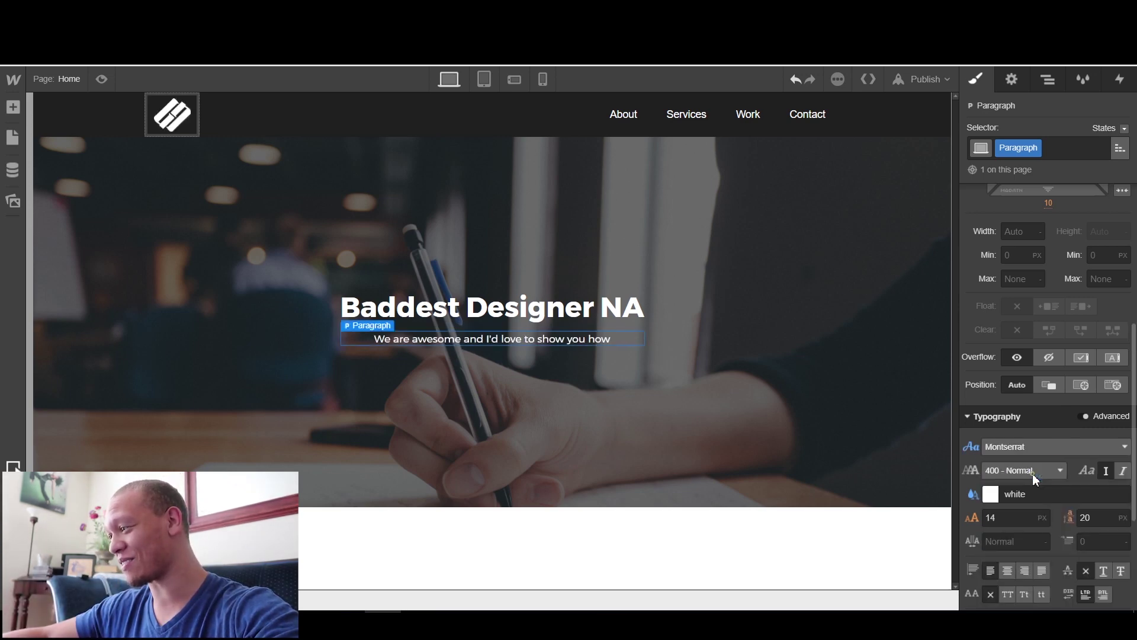
{"action": "left_click", "coordinate": [657, 409]}
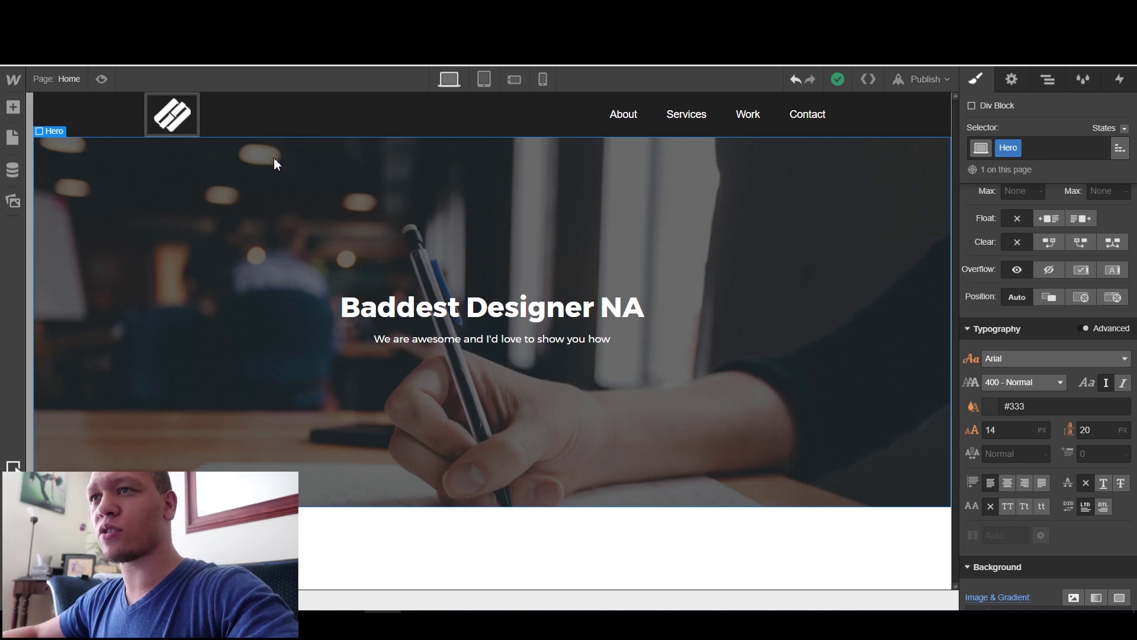
Step: Drop a new Section element directly below the hero
{"action": "key", "text": "a"}
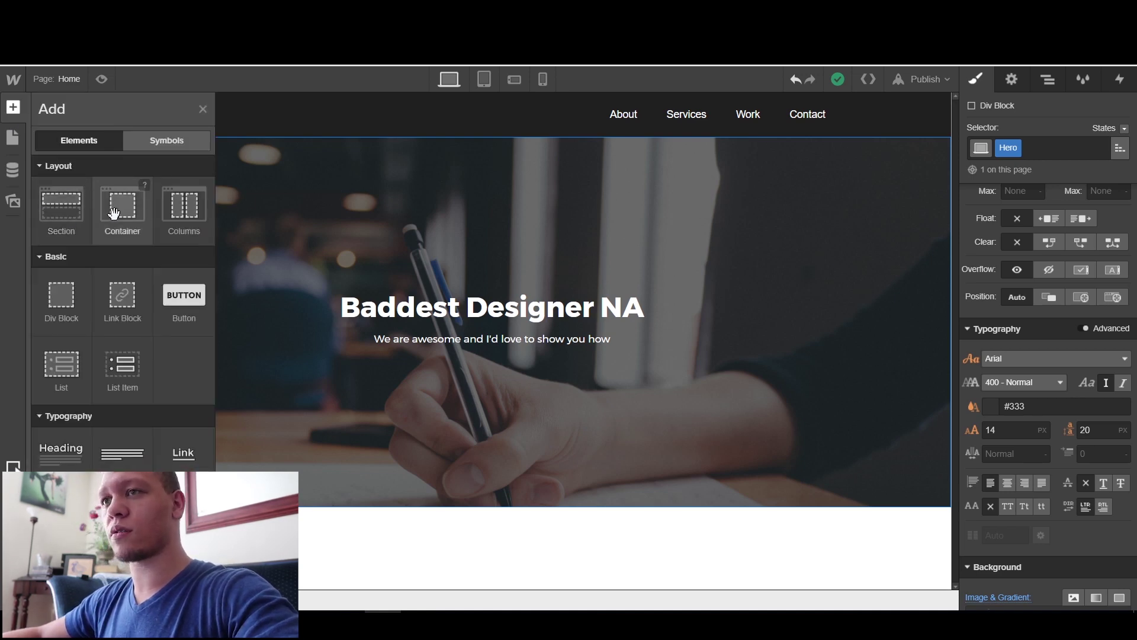
{"action": "left_click_drag", "start_coordinate": [61, 214], "coordinate": [358, 521]}
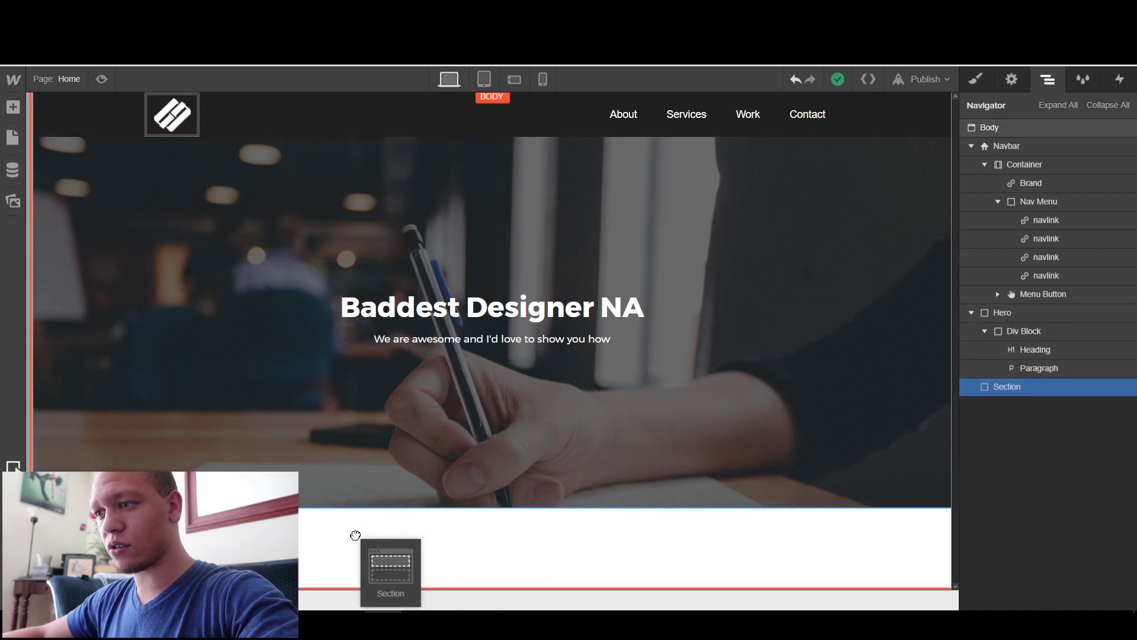
{"action": "left_click_drag", "start_coordinate": [357, 521], "coordinate": [356, 534]}
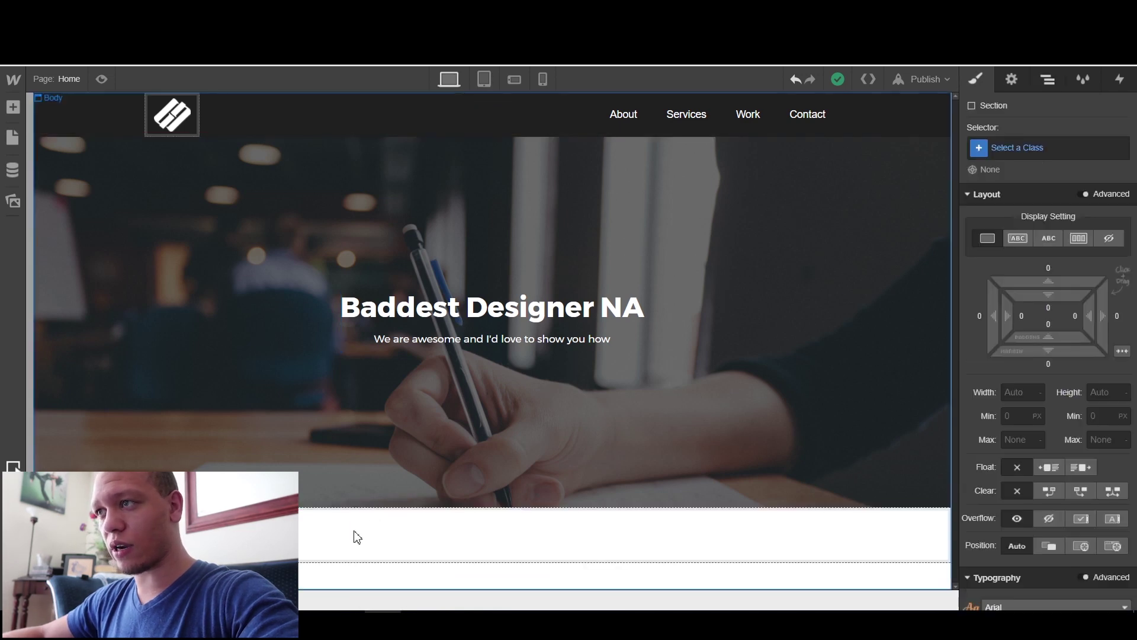
Step: Add a two-column Columns row inside the new section, removing a stray Div Block
{"action": "left_click", "coordinate": [12, 107]}
{"action": "left_click_drag", "start_coordinate": [72, 307], "coordinate": [358, 533]}
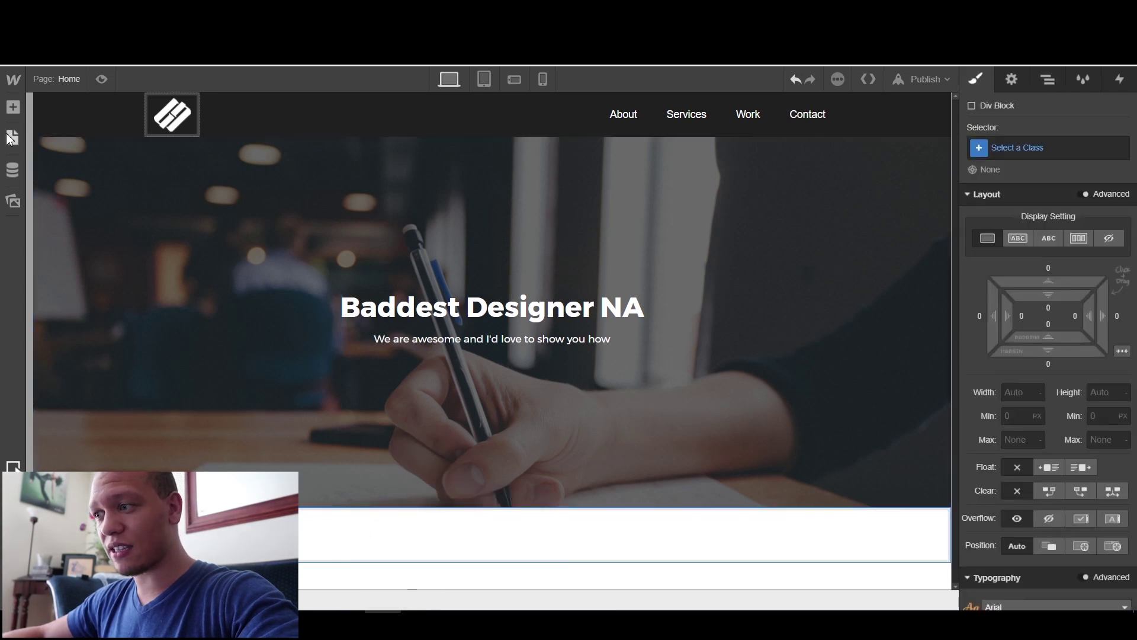
{"action": "key", "text": "ctrl+z"}
{"action": "left_click", "coordinate": [13, 107]}
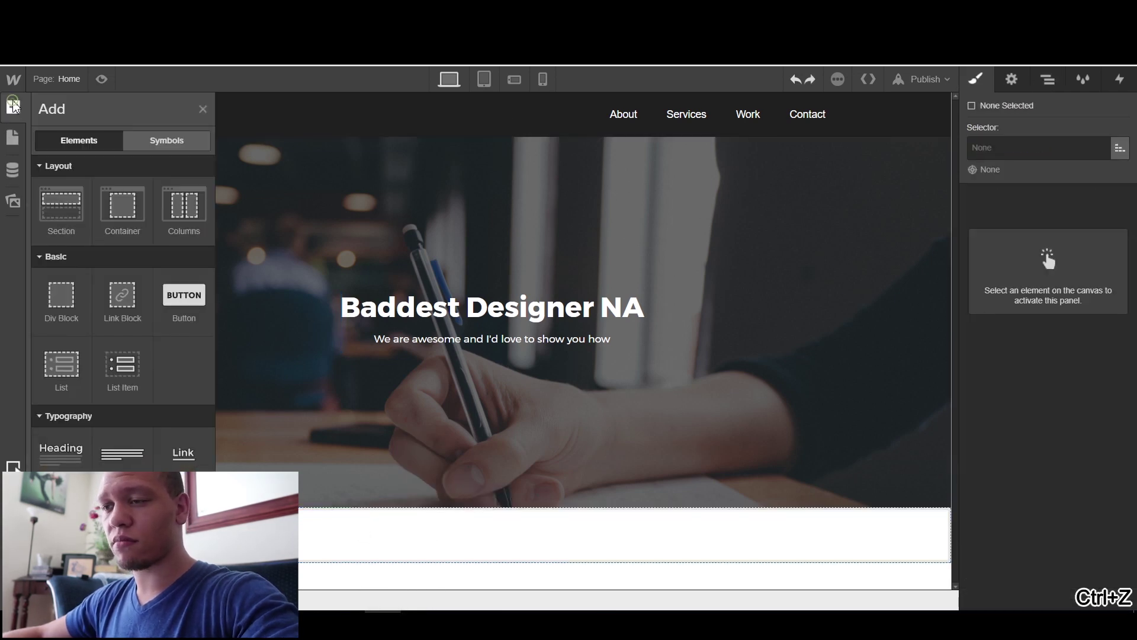
{"action": "mouse_move", "coordinate": [178, 209]}
{"action": "left_mouse_down"}
{"action": "mouse_move", "coordinate": [482, 482]}
{"action": "mouse_move", "coordinate": [395, 528]}
{"action": "left_mouse_up"}
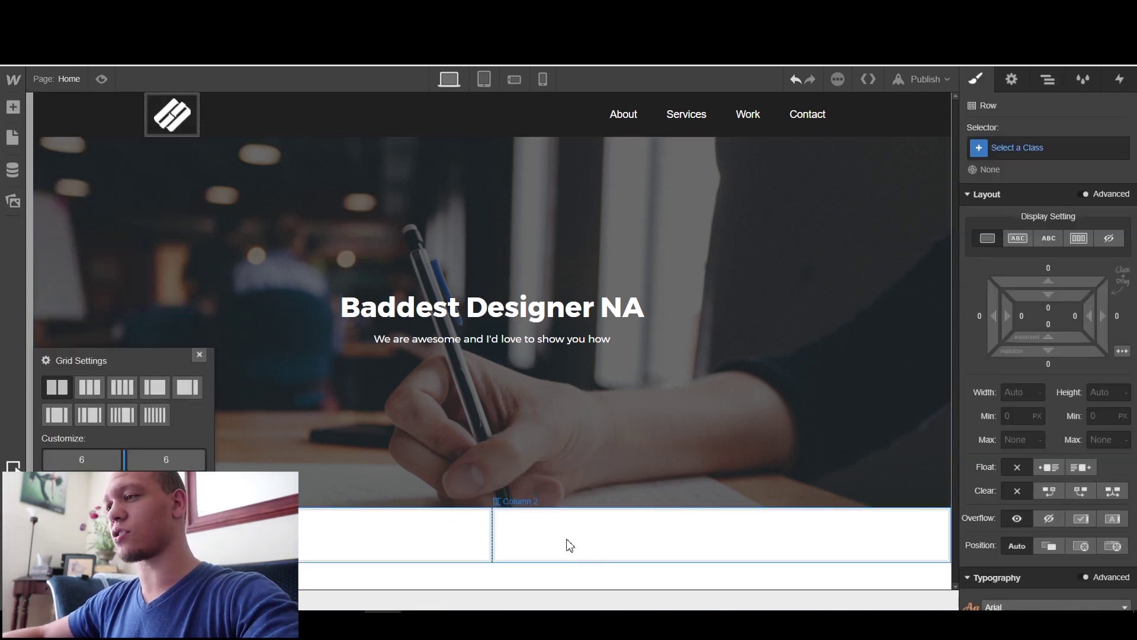
Step: Place a Div Block in Column 1 and paste a copy into Column 2
{"action": "left_click", "coordinate": [13, 108]}
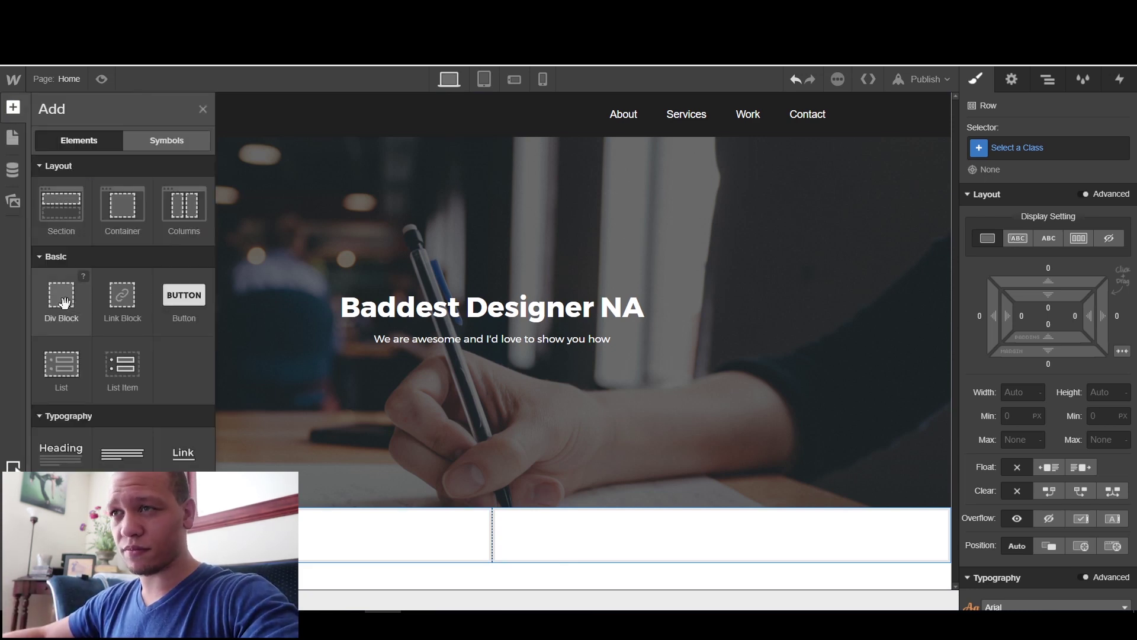
{"action": "left_click_drag", "start_coordinate": [63, 302], "coordinate": [303, 538]}
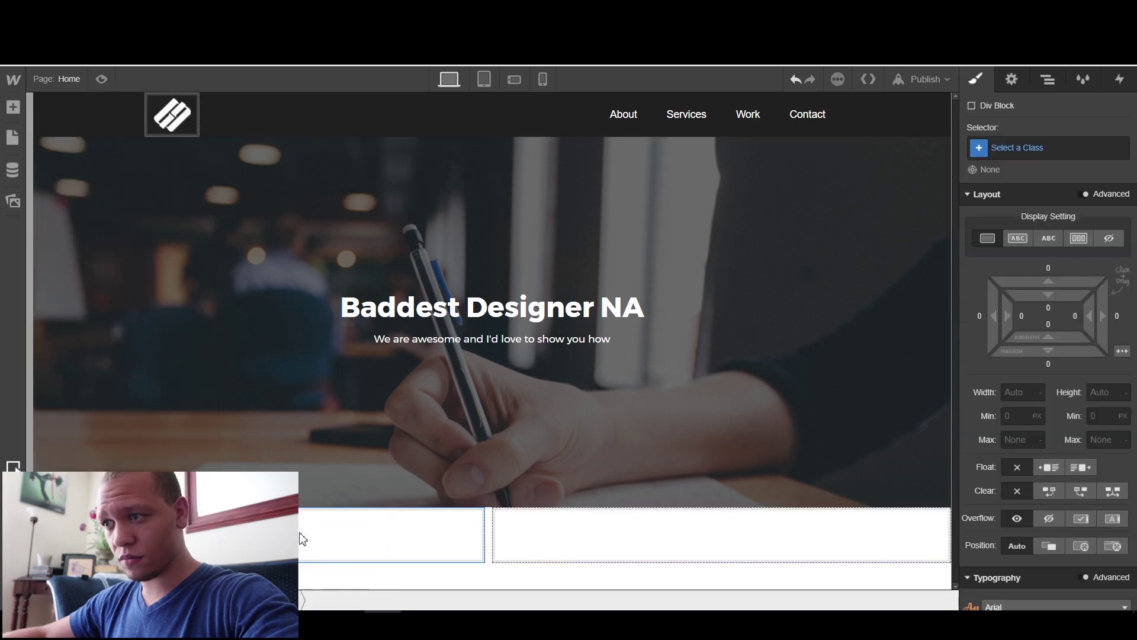
{"action": "key", "text": "ctrl+c"}
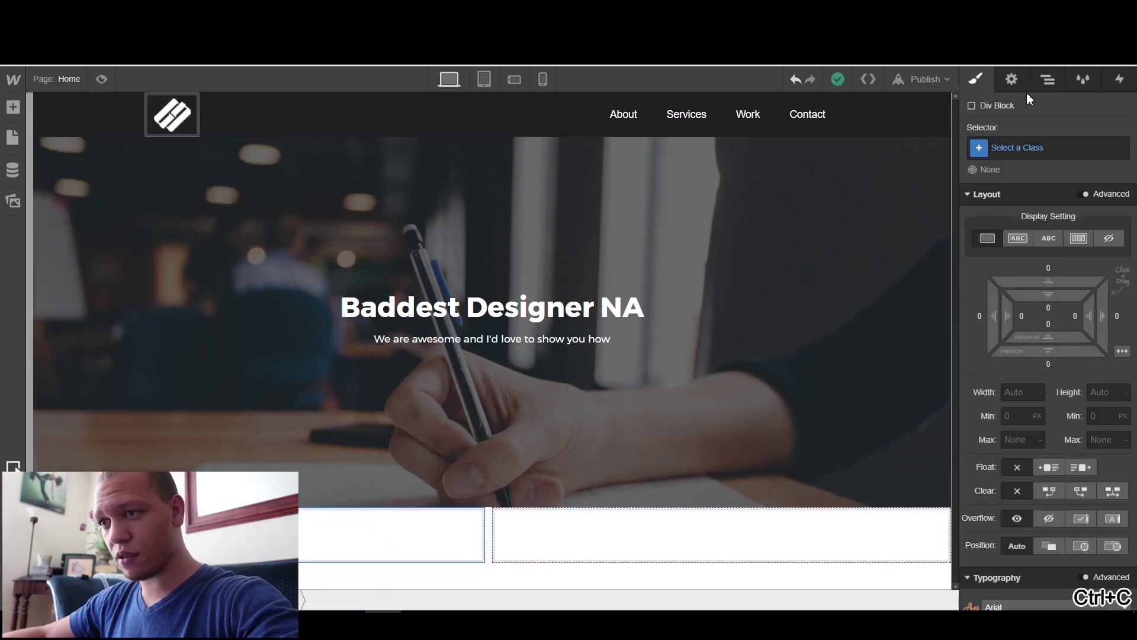
{"action": "left_click", "coordinate": [1047, 83]}
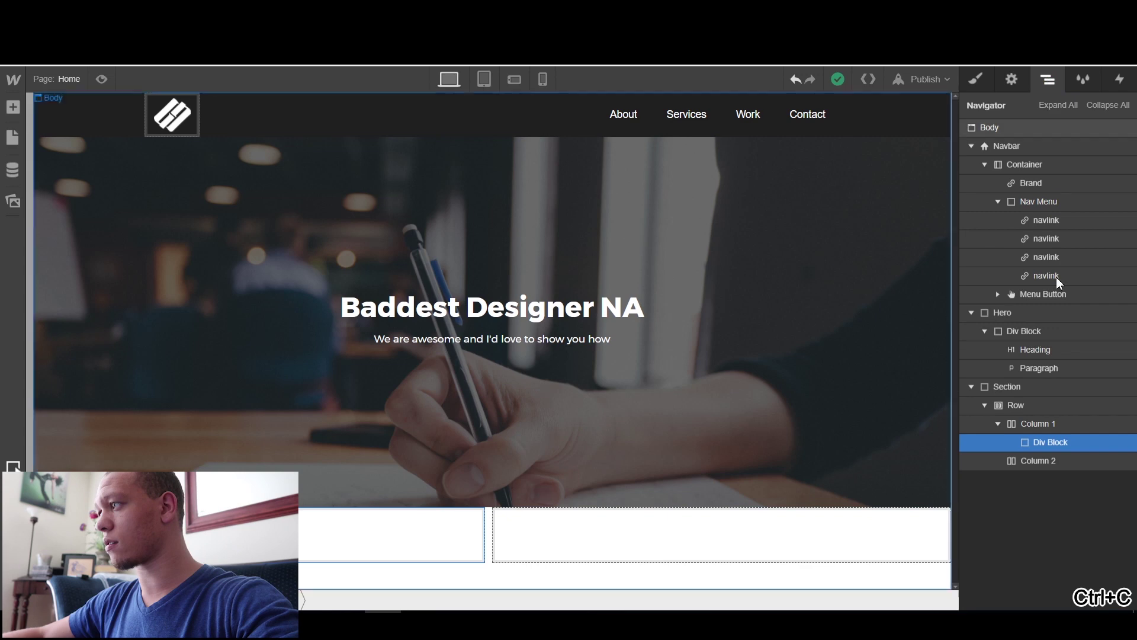
{"action": "left_click", "coordinate": [1034, 462]}
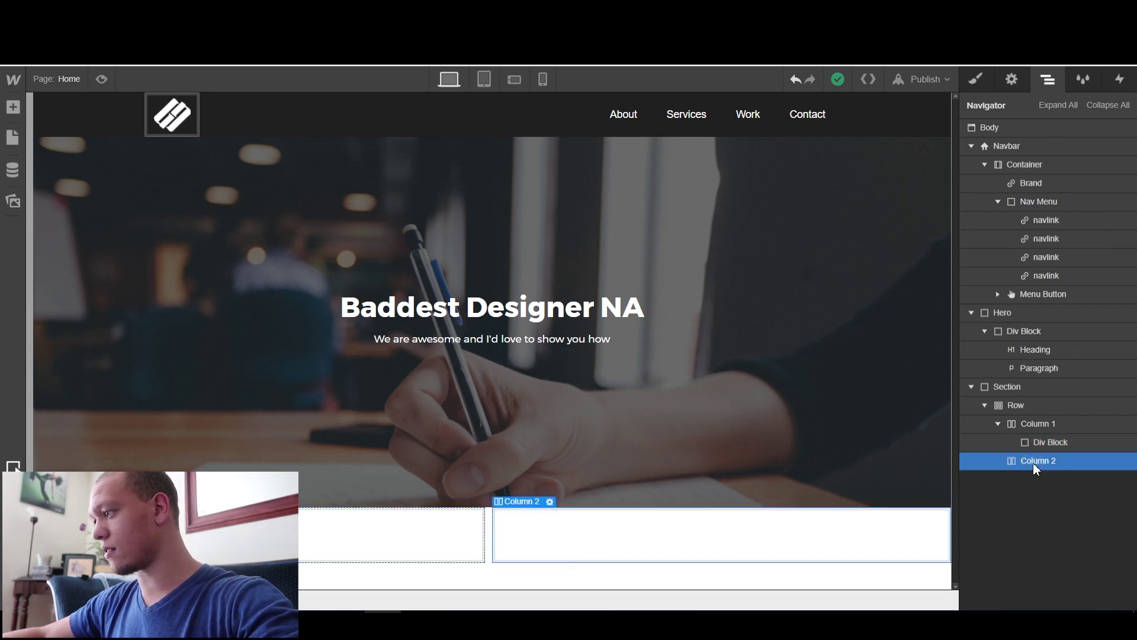
{"action": "key", "text": "ctrl+v"}
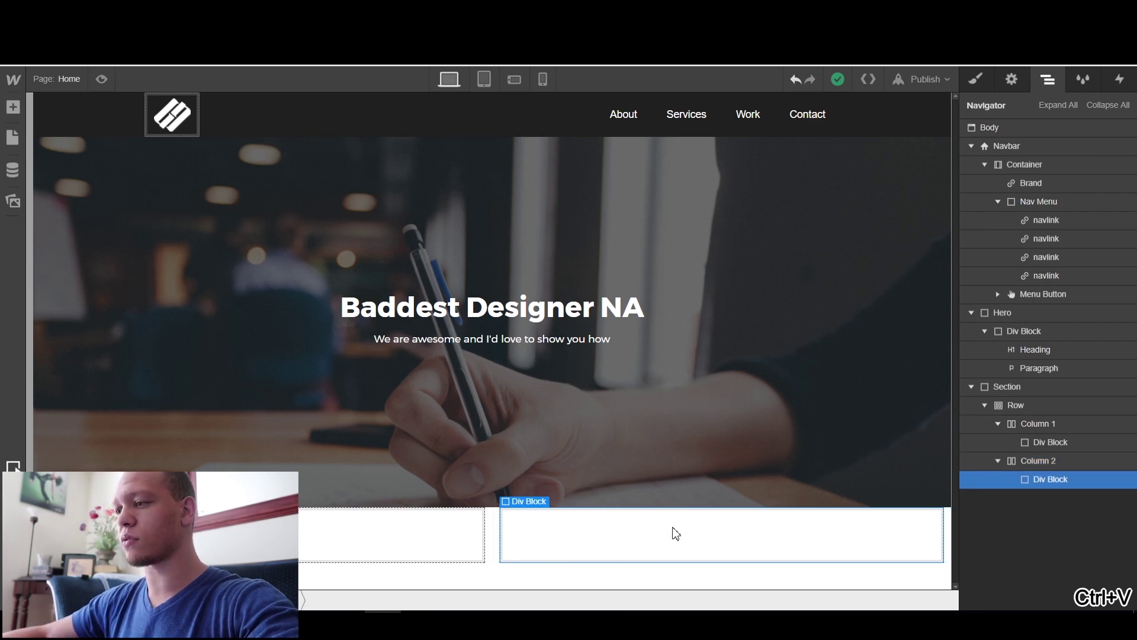
Step: Reselect Column 2 and show its style settings
{"action": "left_click", "coordinate": [372, 536]}
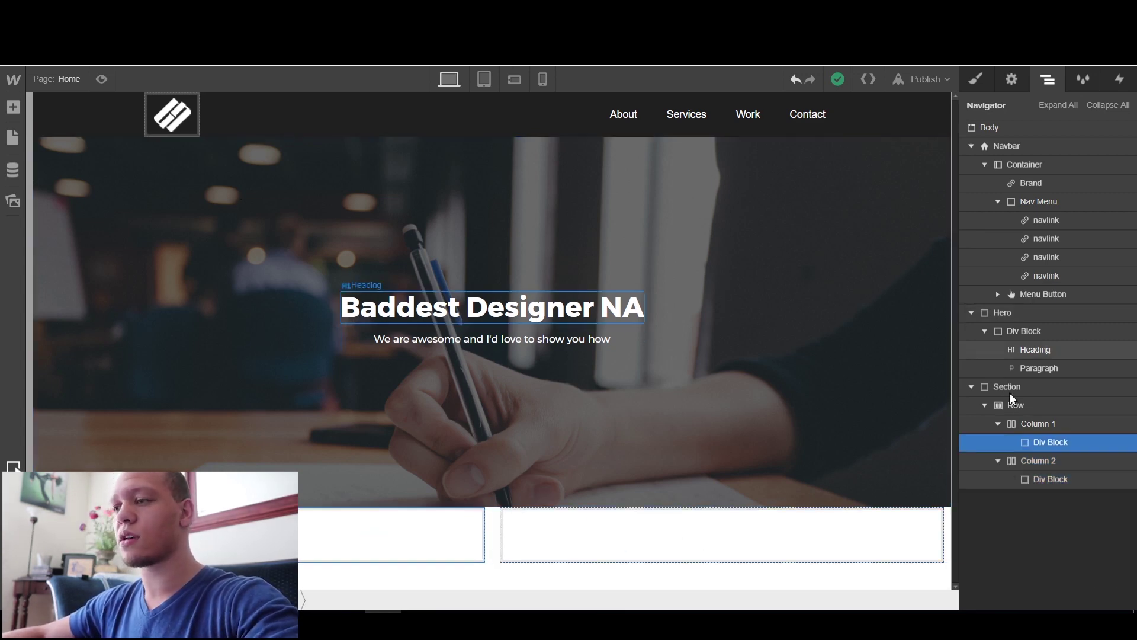
{"action": "left_click", "coordinate": [1042, 424]}
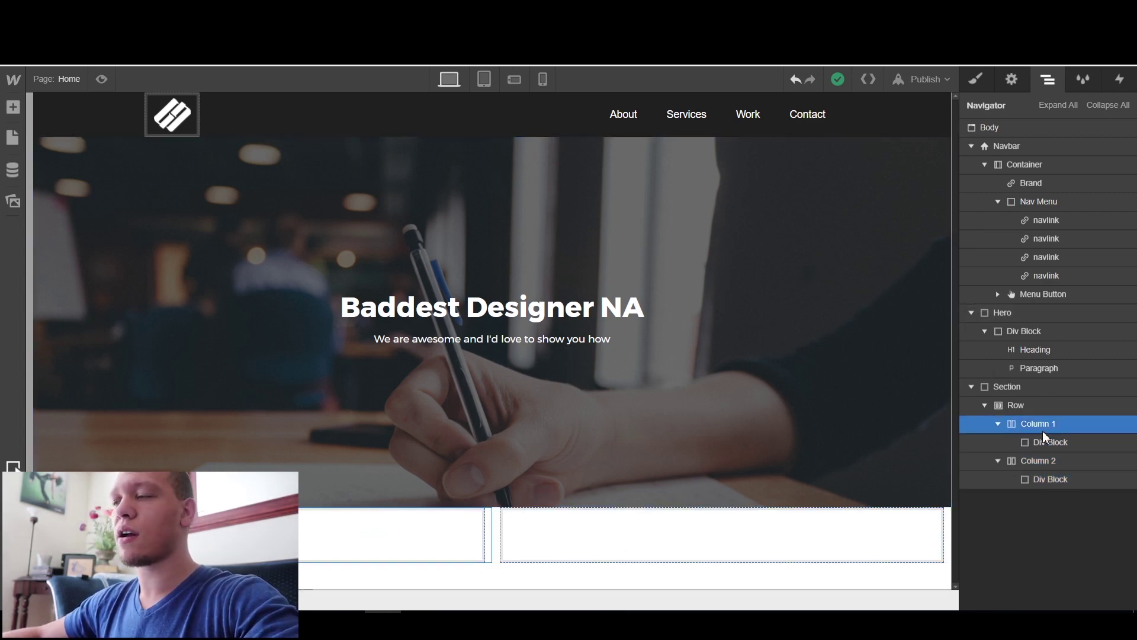
{"action": "left_click", "coordinate": [1054, 461]}
{"action": "key", "text": "s"}
{"action": "scroll", "coordinate": [1055, 457], "scroll_direction": "down", "scroll_amount": 3}
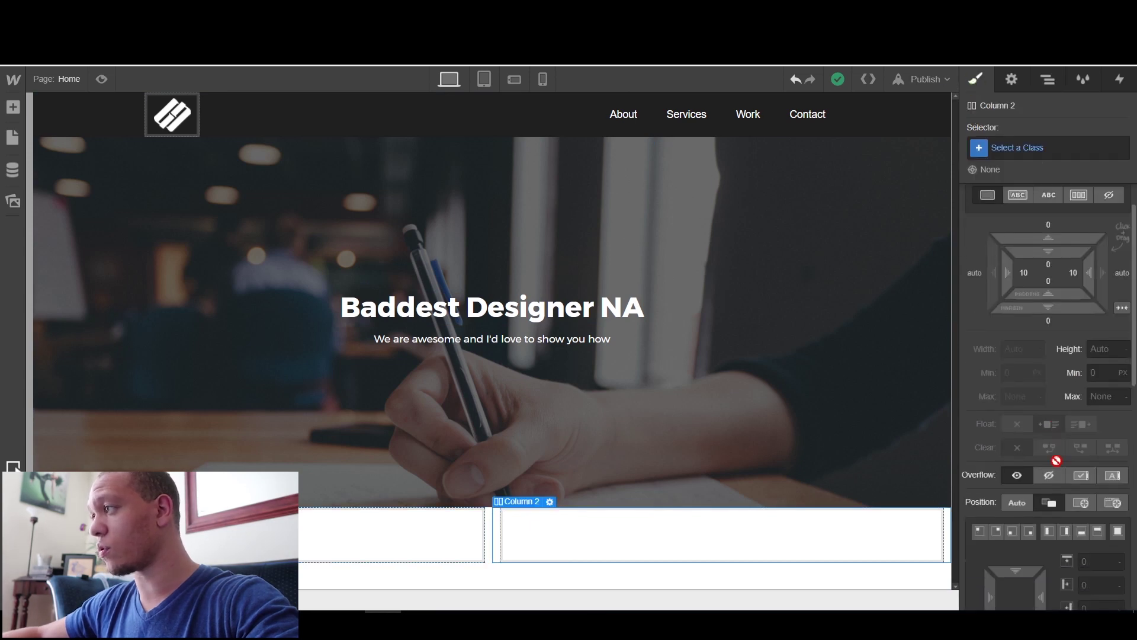
{"action": "scroll", "coordinate": [1054, 456], "scroll_direction": "down", "scroll_amount": 3}
{"action": "scroll", "coordinate": [1055, 451], "scroll_direction": "down", "scroll_amount": 4}
{"action": "scroll", "coordinate": [1052, 451], "scroll_direction": "down", "scroll_amount": 1}
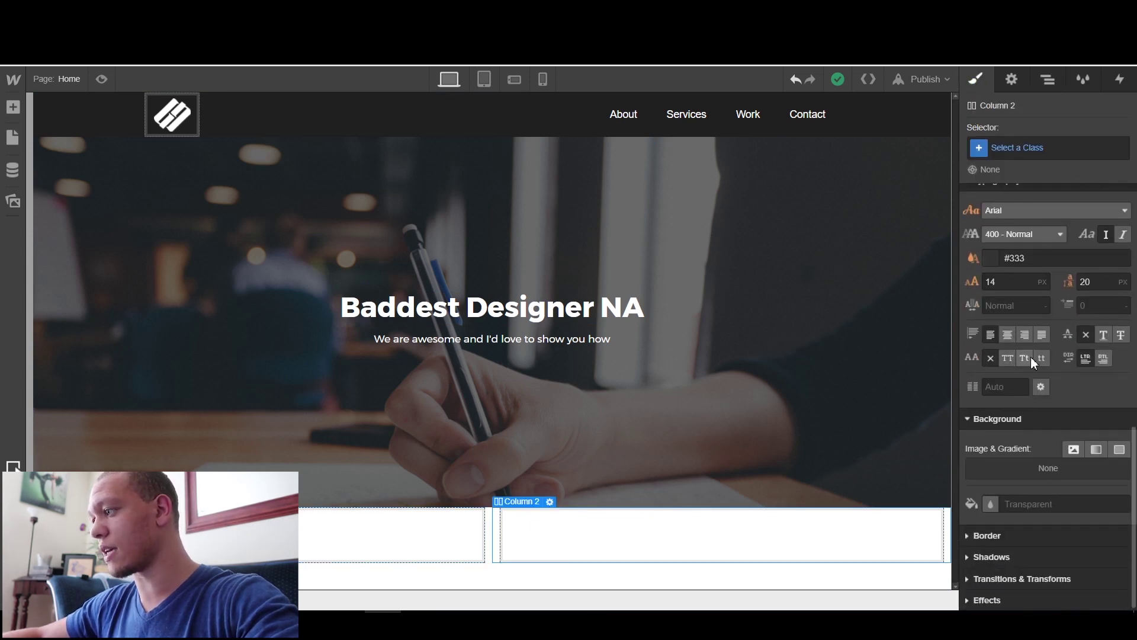
Step: Eyedrop the navbar's #1F1F1F as Column 2's solid background colour
{"action": "left_click", "coordinate": [1120, 450]}
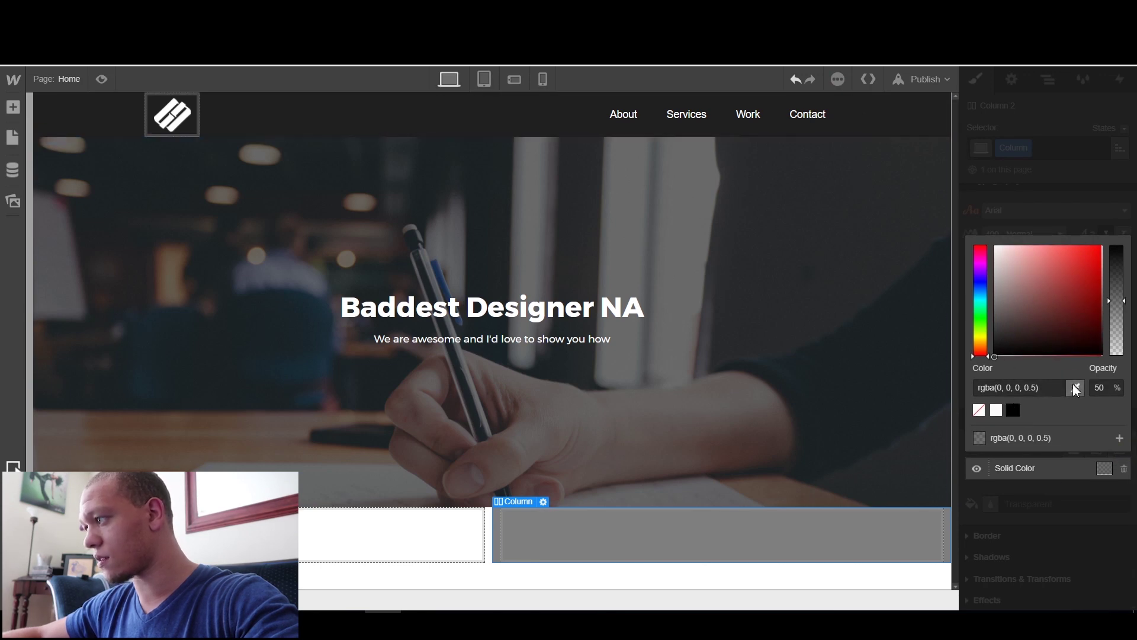
{"action": "left_click", "coordinate": [873, 127]}
{"action": "left_click", "coordinate": [643, 442]}
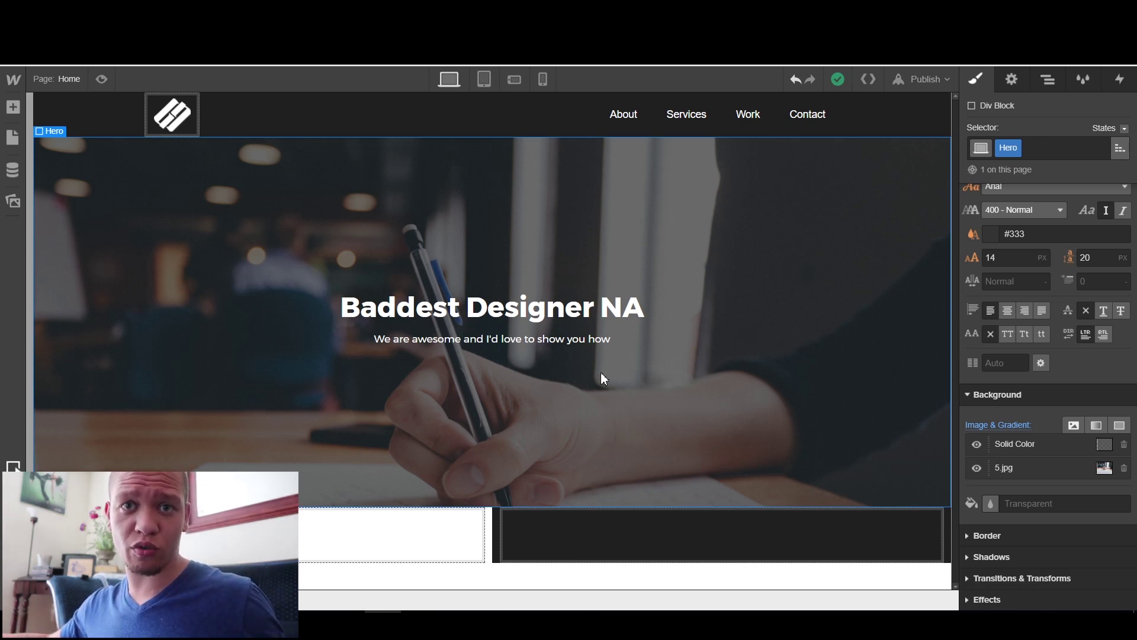
{"action": "left_click", "coordinate": [515, 429]}
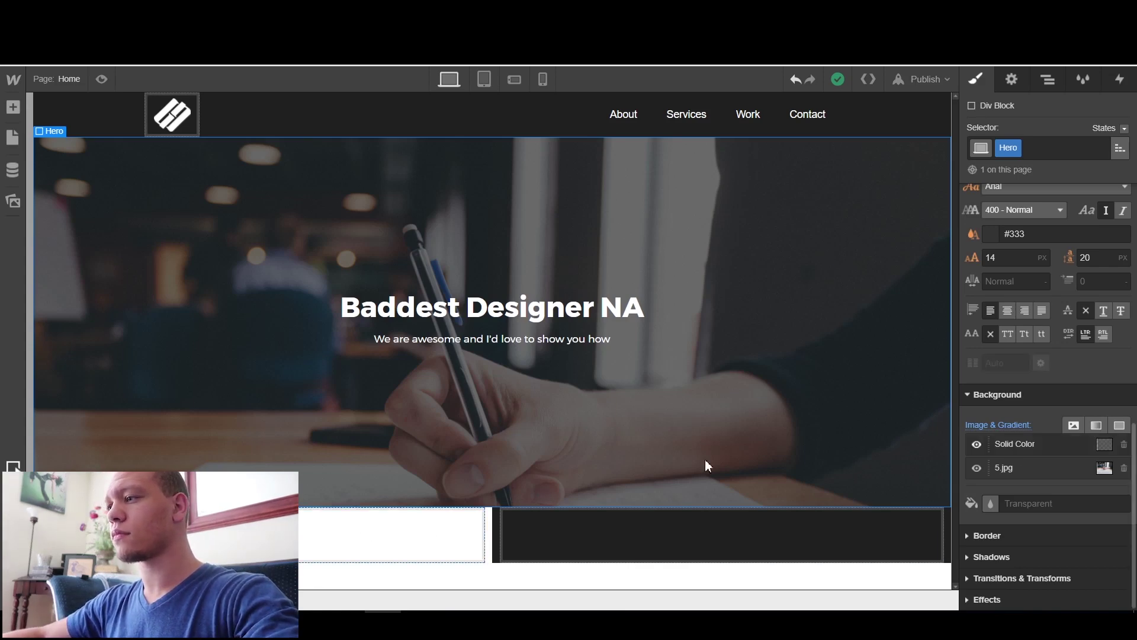
{"action": "left_click", "coordinate": [345, 552]}
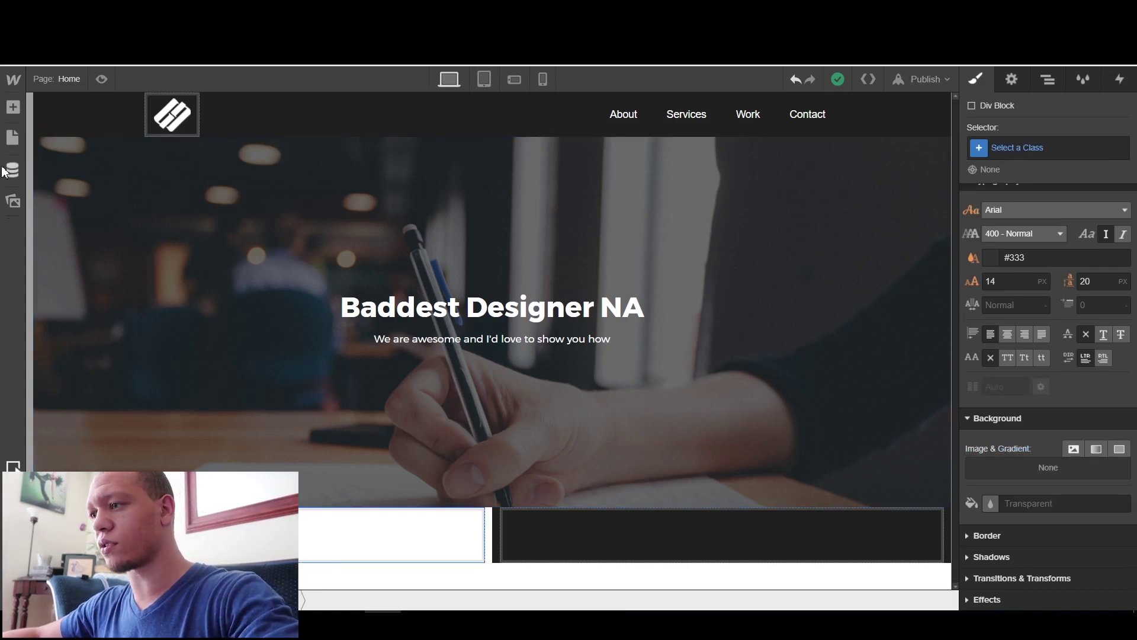
Step: Drop a Heading and a Paragraph into the left white Div Block, redoing the misplaced paragraph
{"action": "key", "text": "a"}
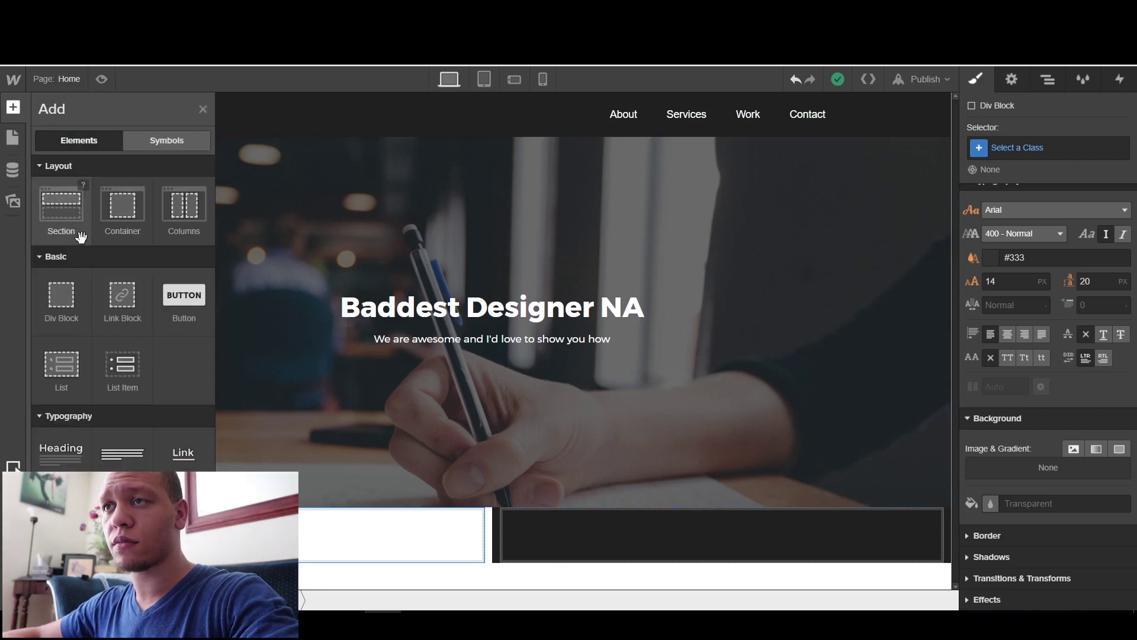
{"action": "scroll", "coordinate": [53, 267], "scroll_direction": "down", "scroll_amount": 3}
{"action": "left_click_drag", "start_coordinate": [48, 280], "coordinate": [289, 560]}
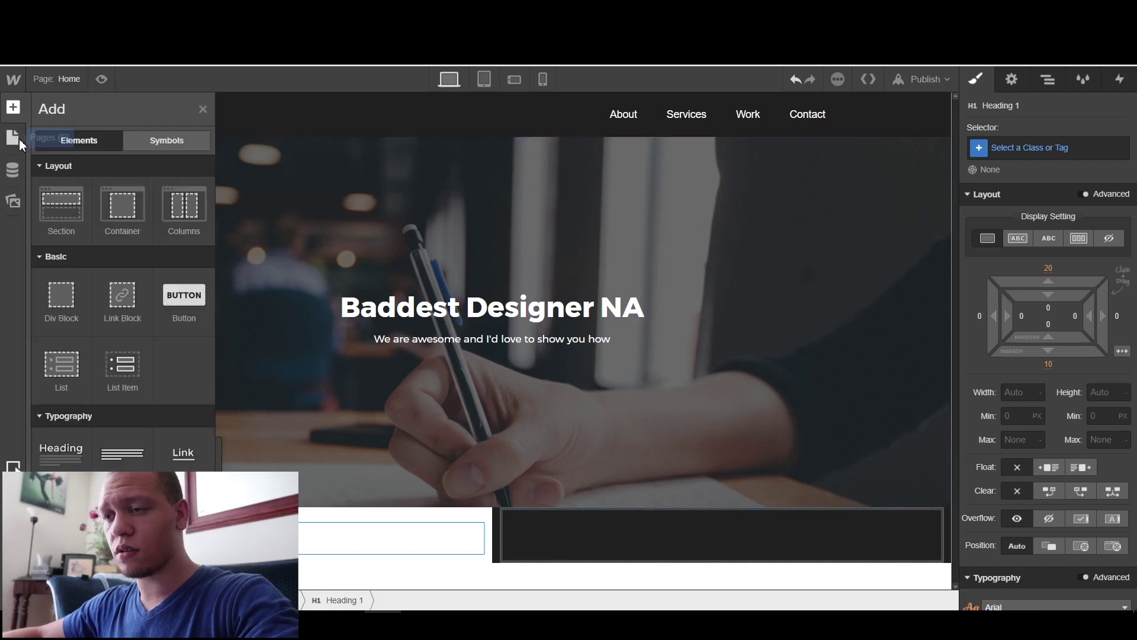
{"action": "key", "text": "a"}
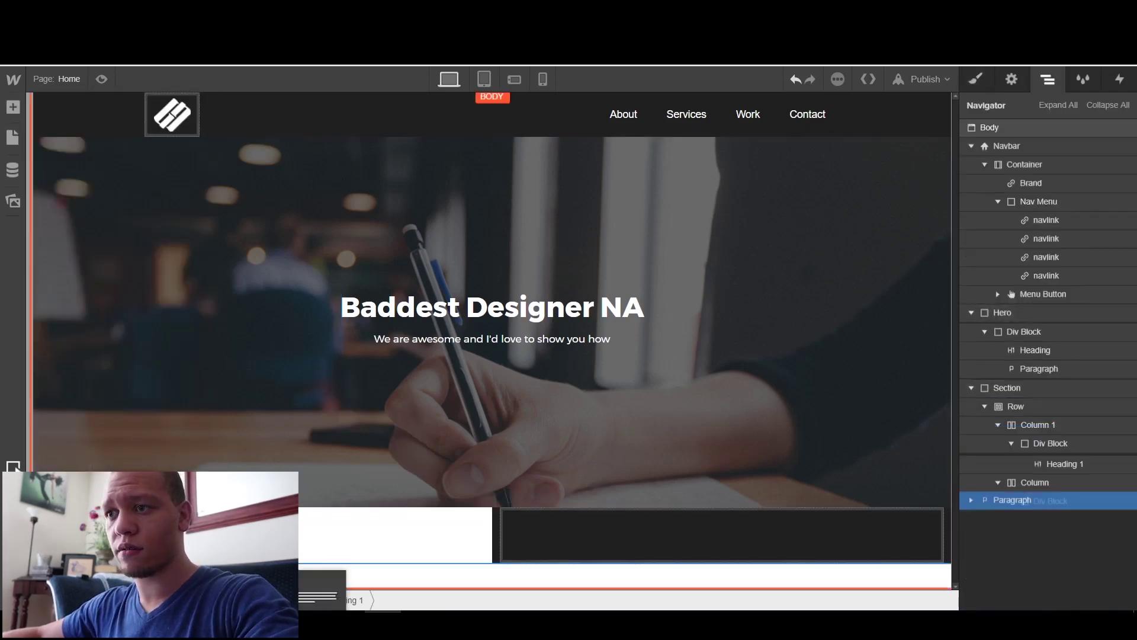
{"action": "left_click_drag", "start_coordinate": [105, 393], "coordinate": [294, 573]}
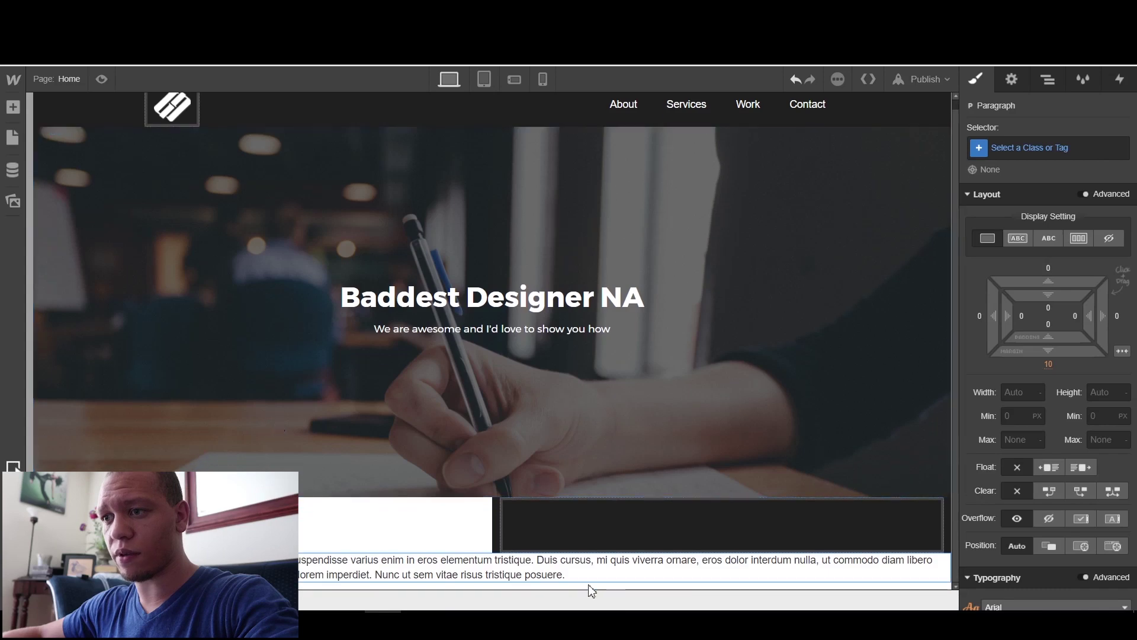
{"action": "key", "text": "ctrl+z"}
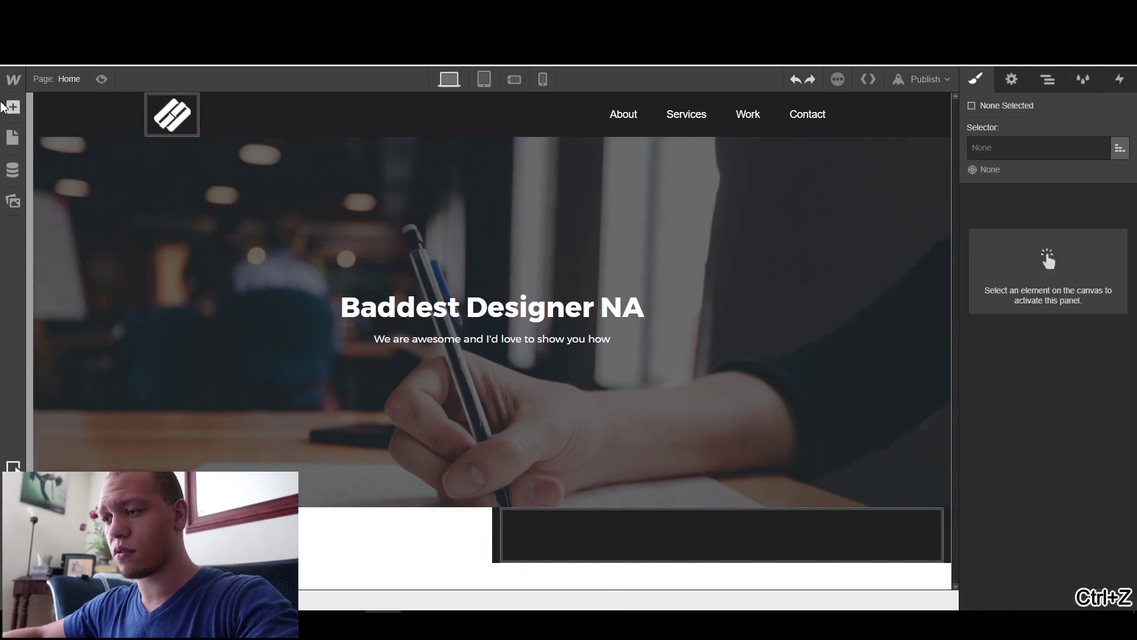
{"action": "left_click", "coordinate": [13, 106]}
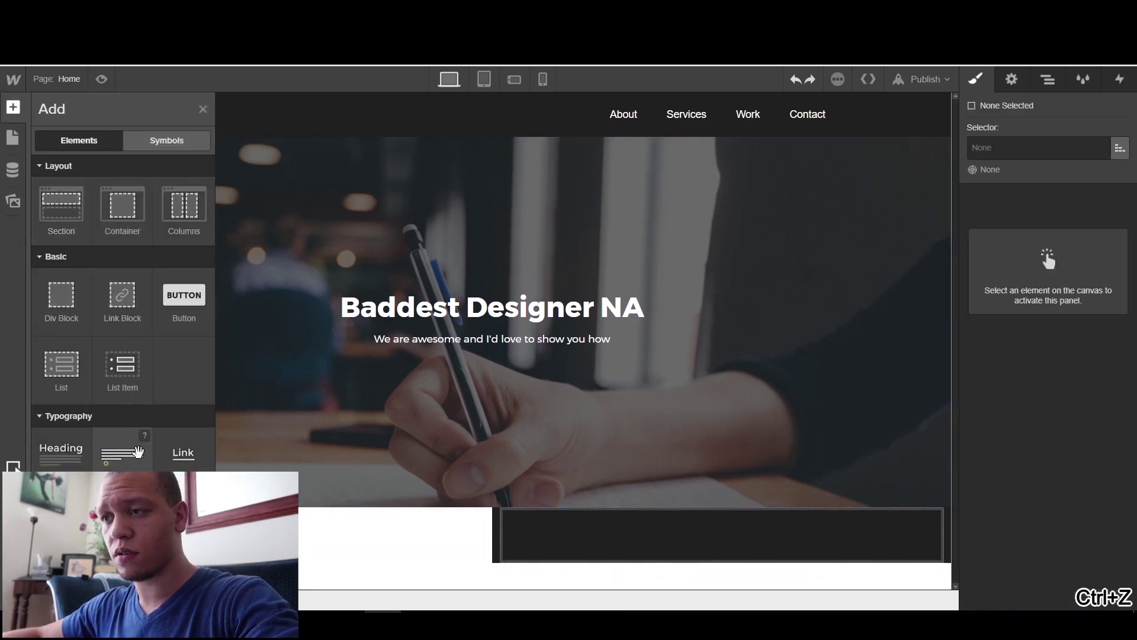
{"action": "left_click_drag", "start_coordinate": [134, 449], "coordinate": [1011, 293]}
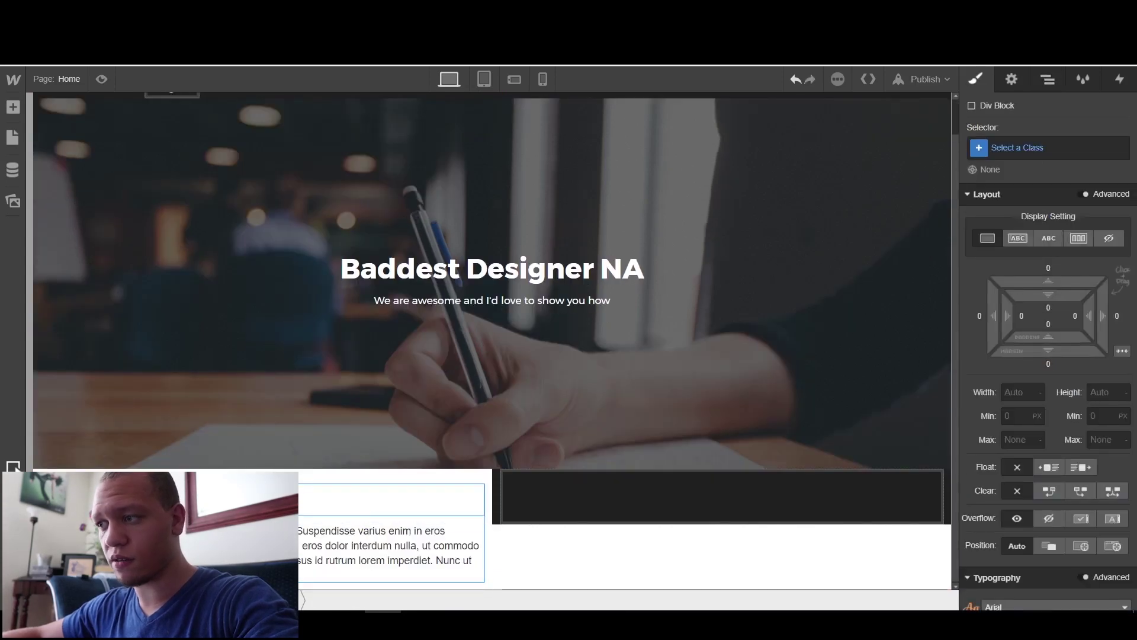
Step: Copy-paste the left heading and paragraph into the dark right Div Block
{"action": "left_click", "coordinate": [268, 502]}
{"action": "left_click", "coordinate": [267, 551]}
{"action": "left_click", "coordinate": [267, 502]}
{"action": "key", "text": "ctrl+c"}
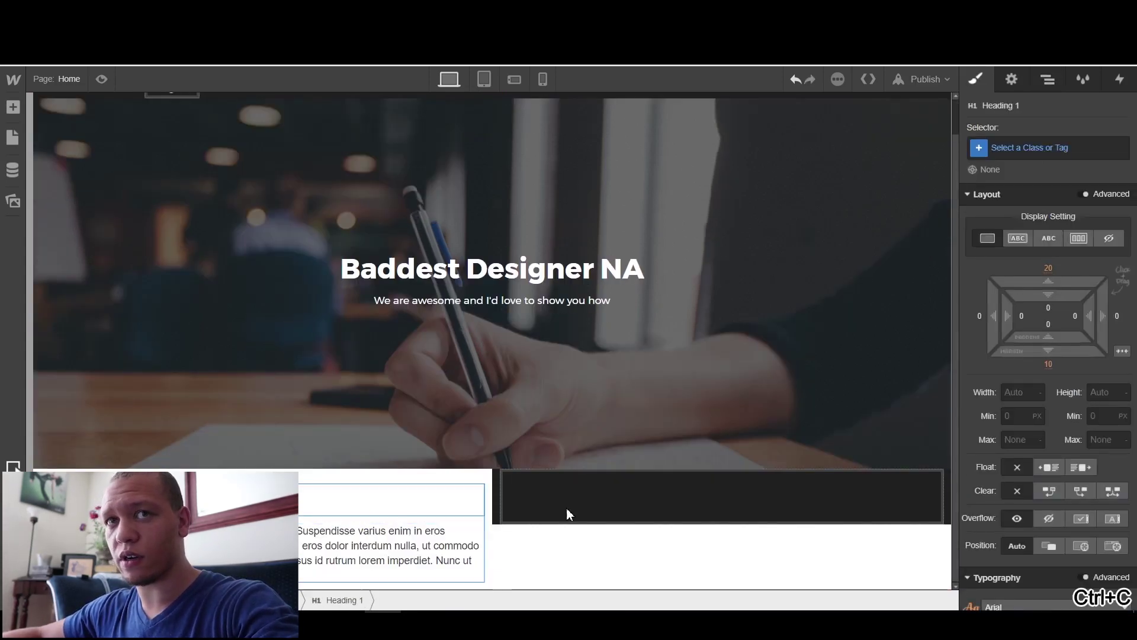
{"action": "left_click", "coordinate": [620, 519]}
{"action": "key", "text": "ctrl+v"}
{"action": "key", "text": "ctrl+c"}
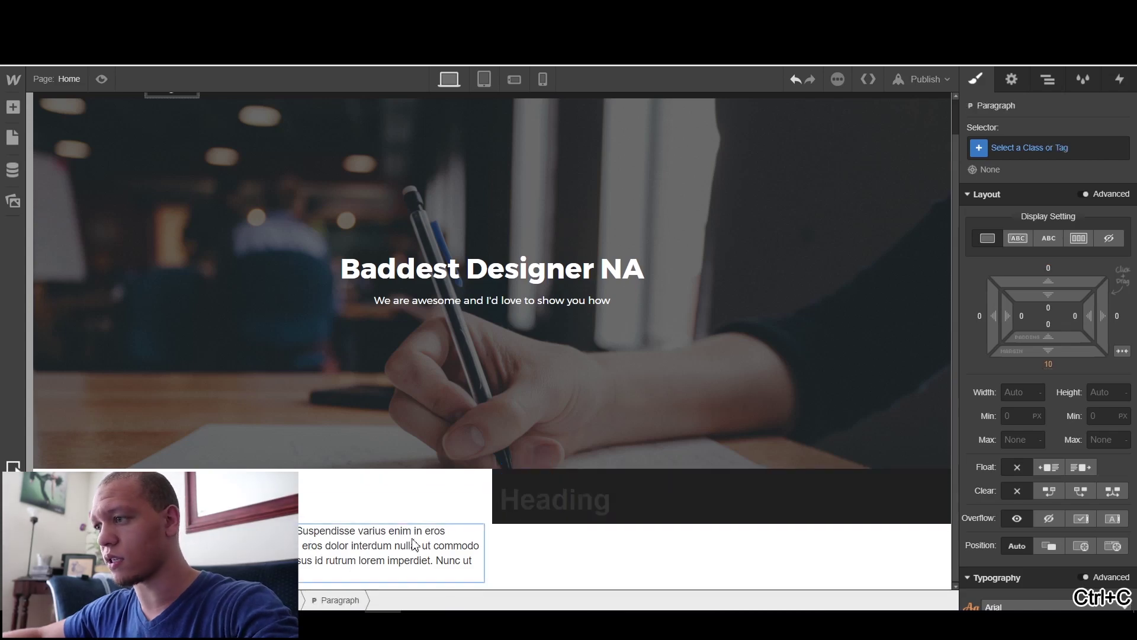
{"action": "left_click", "coordinate": [566, 498]}
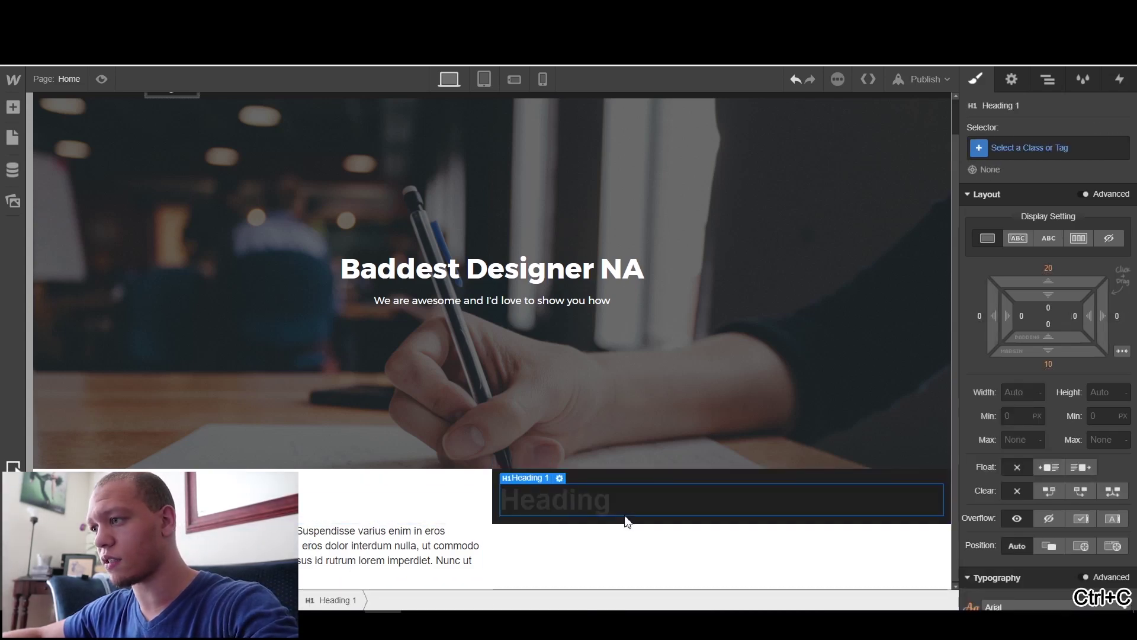
{"action": "key", "text": "ctrl+v"}
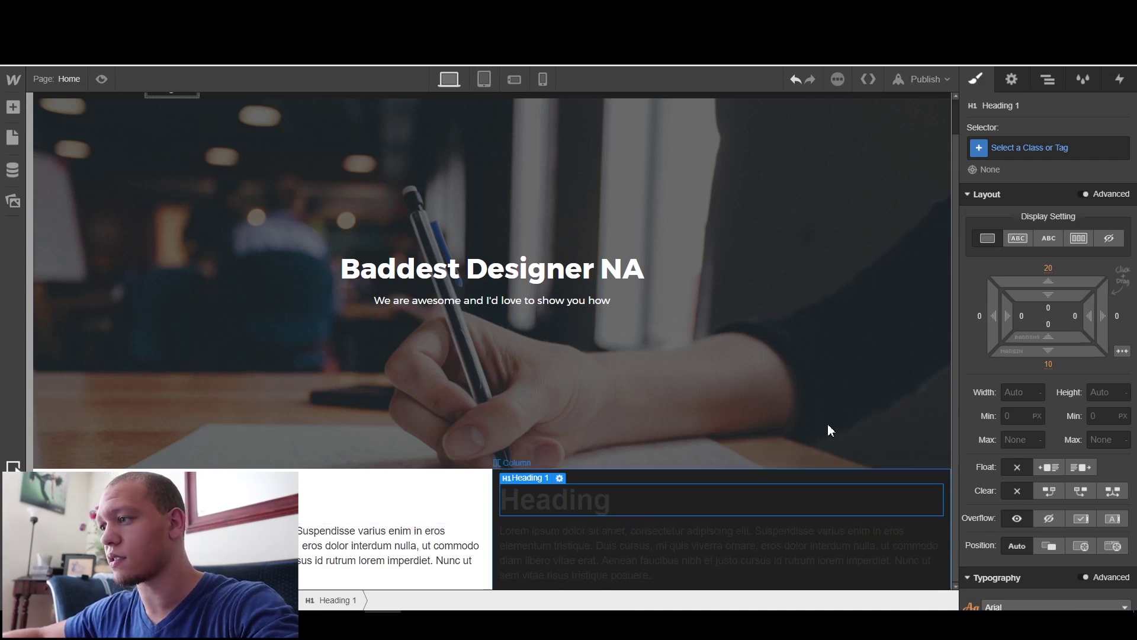
{"action": "scroll", "coordinate": [1025, 405], "scroll_direction": "down", "scroll_amount": 5}
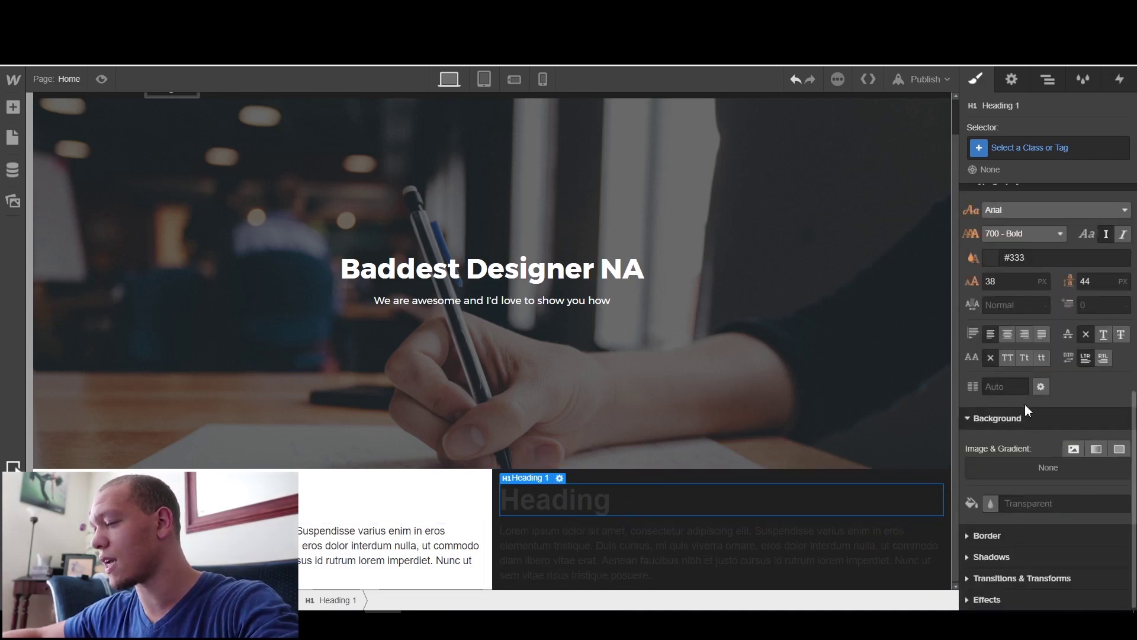
Step: Make the right column heading's text white, undoing a wrong colour pick
{"action": "left_click", "coordinate": [988, 504]}
{"action": "left_click", "coordinate": [1024, 534]}
{"action": "key", "text": "ctrl+z"}
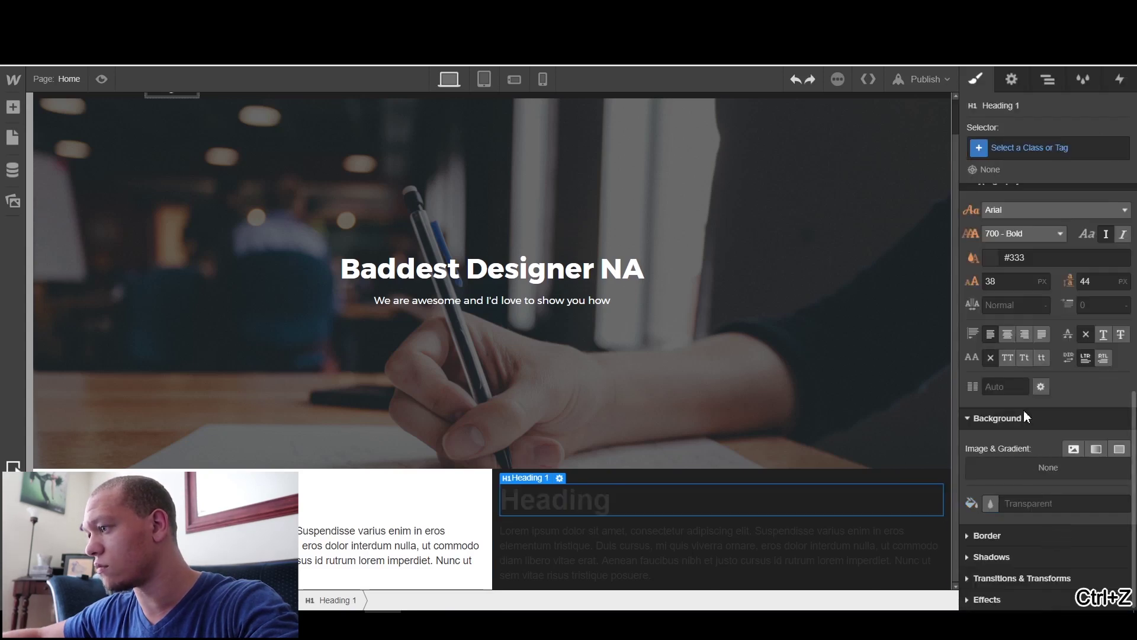
{"action": "scroll", "coordinate": [1021, 381], "scroll_direction": "up", "scroll_amount": 5}
{"action": "scroll", "coordinate": [1020, 382], "scroll_direction": "up", "scroll_amount": 1}
{"action": "scroll", "coordinate": [1018, 390], "scroll_direction": "down", "scroll_amount": 3}
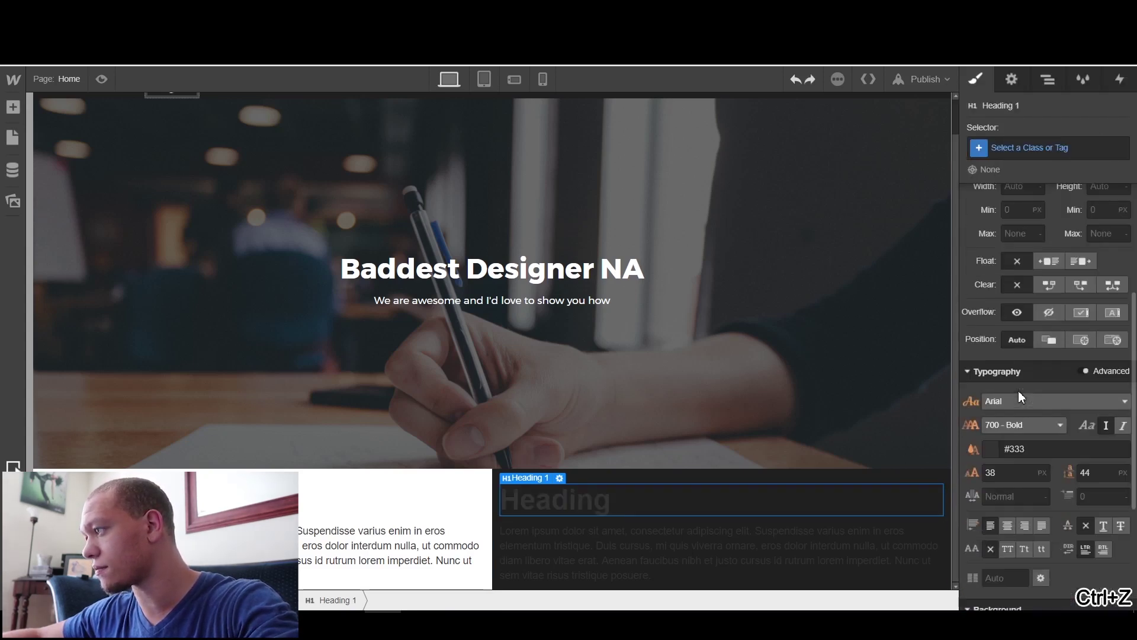
{"action": "scroll", "coordinate": [1019, 391], "scroll_direction": "down", "scroll_amount": 1}
{"action": "left_click", "coordinate": [990, 360]}
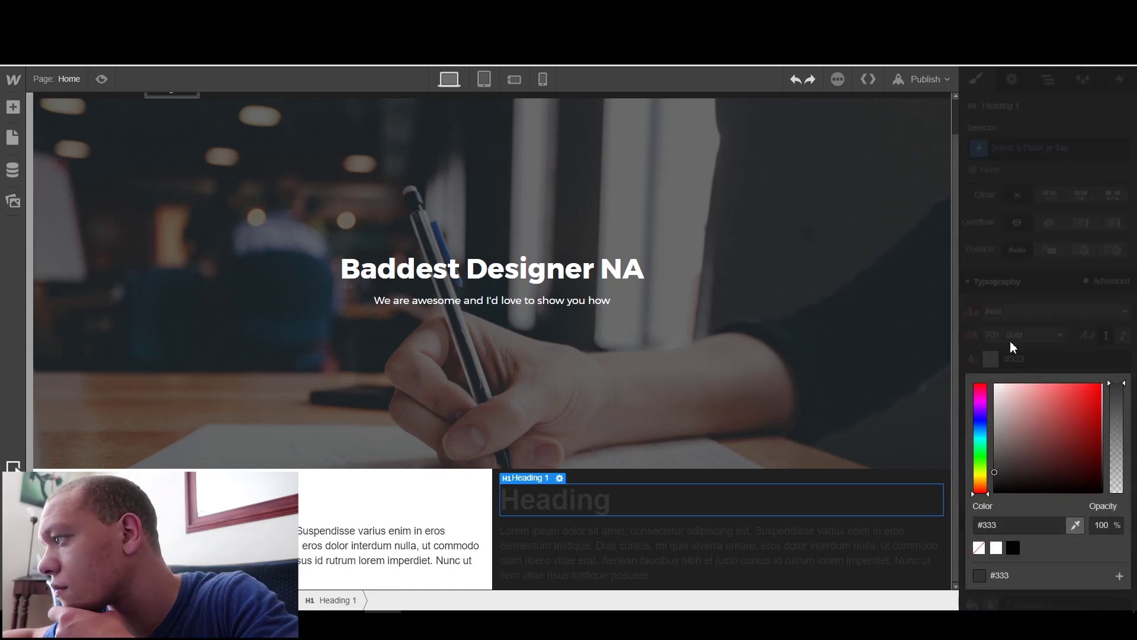
Step: Make the right column paragraph's text colour white
{"action": "left_click", "coordinate": [741, 533]}
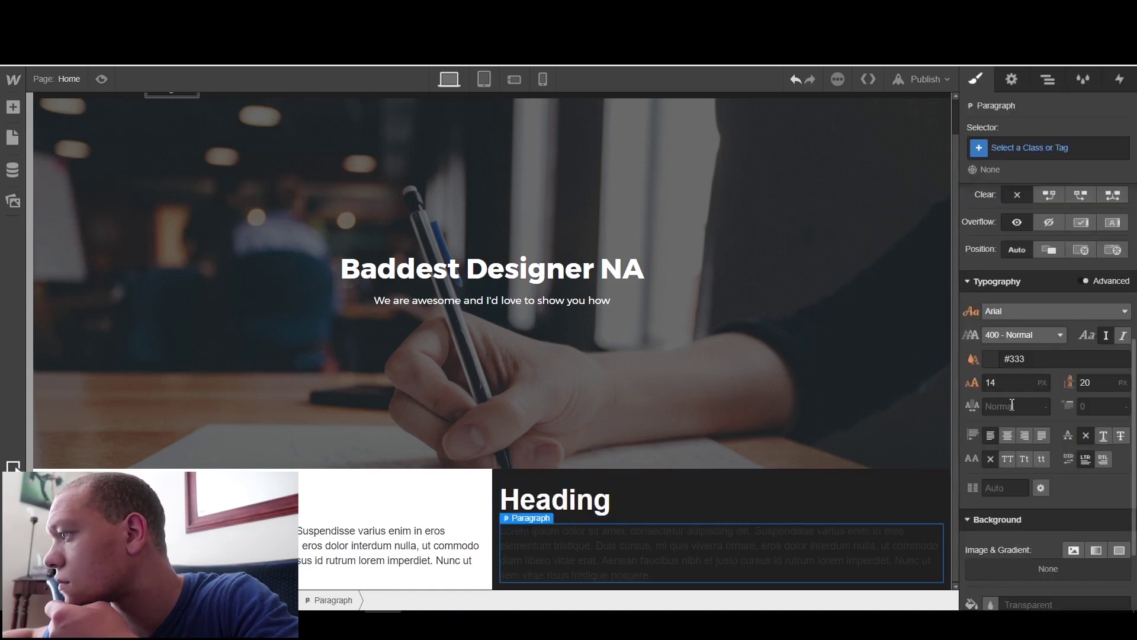
{"action": "left_click", "coordinate": [990, 359]}
{"action": "left_click", "coordinate": [995, 548]}
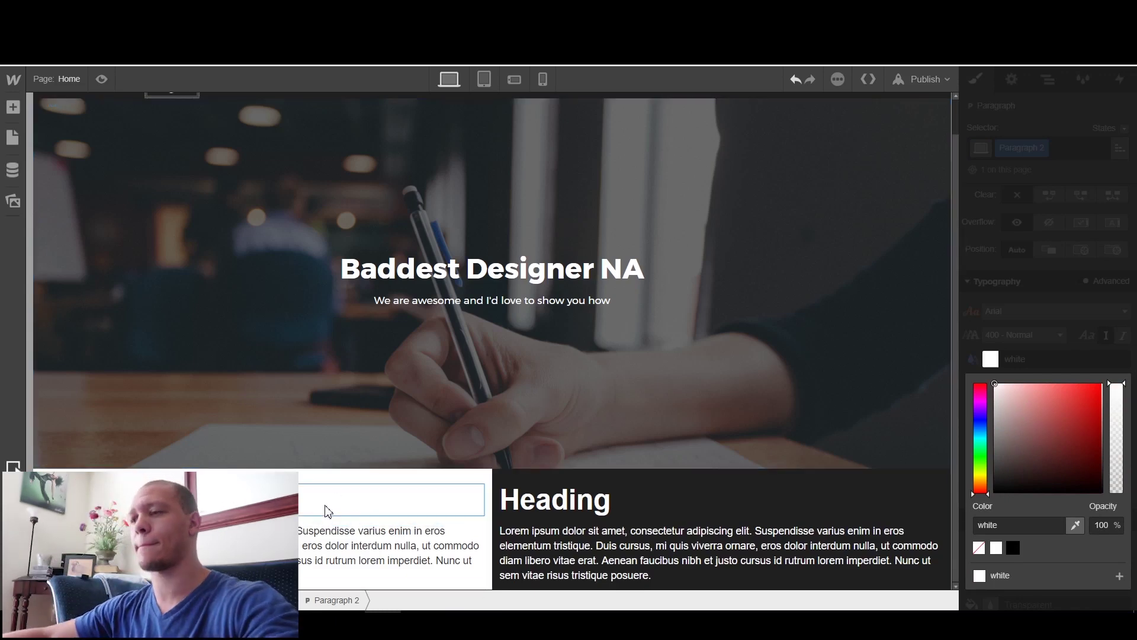
{"action": "left_click", "coordinate": [456, 524]}
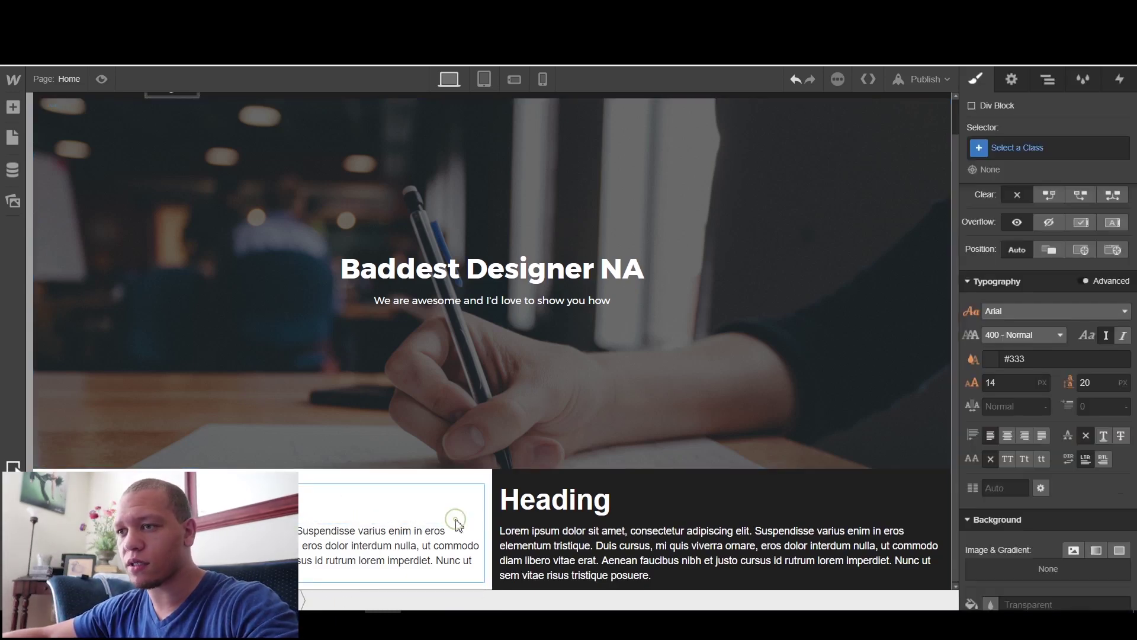
Step: Create the 'about-service' class on the left block and paste that name onto the right block
{"action": "left_click", "coordinate": [1021, 148]}
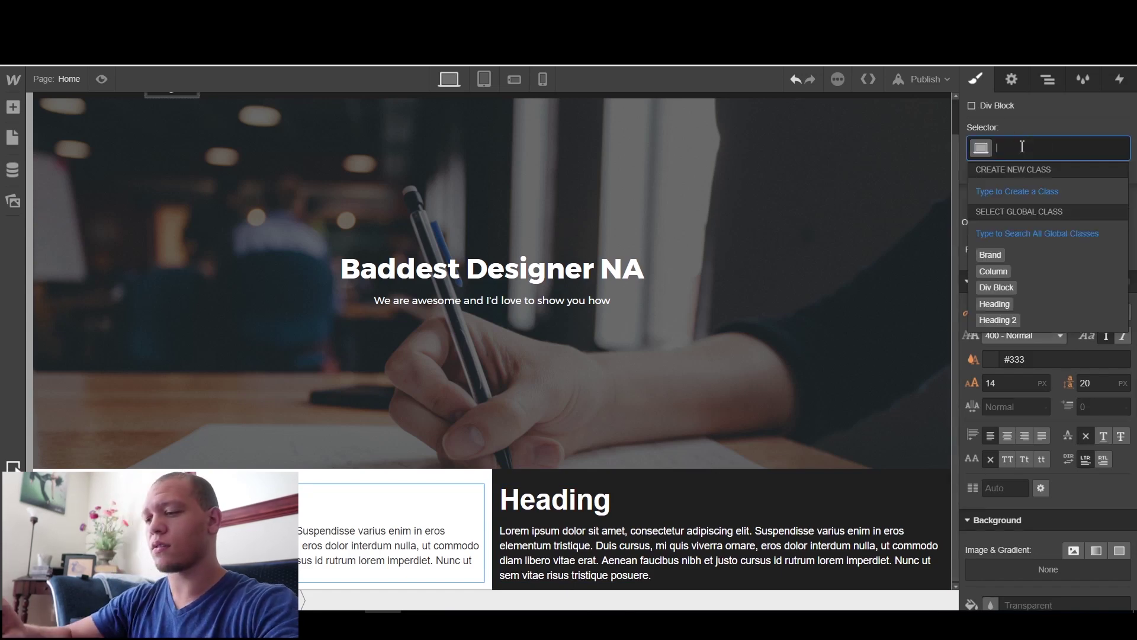
{"action": "type", "text": "about-service"}
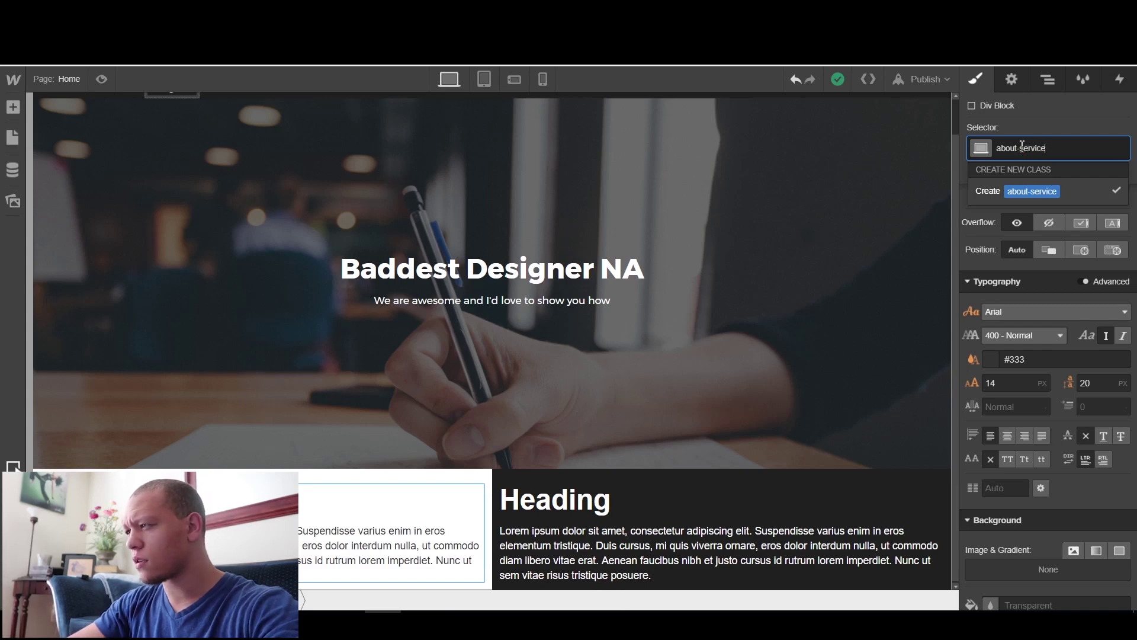
{"action": "key", "text": "ctrl+a"}
{"action": "key", "text": "ctrl+c"}
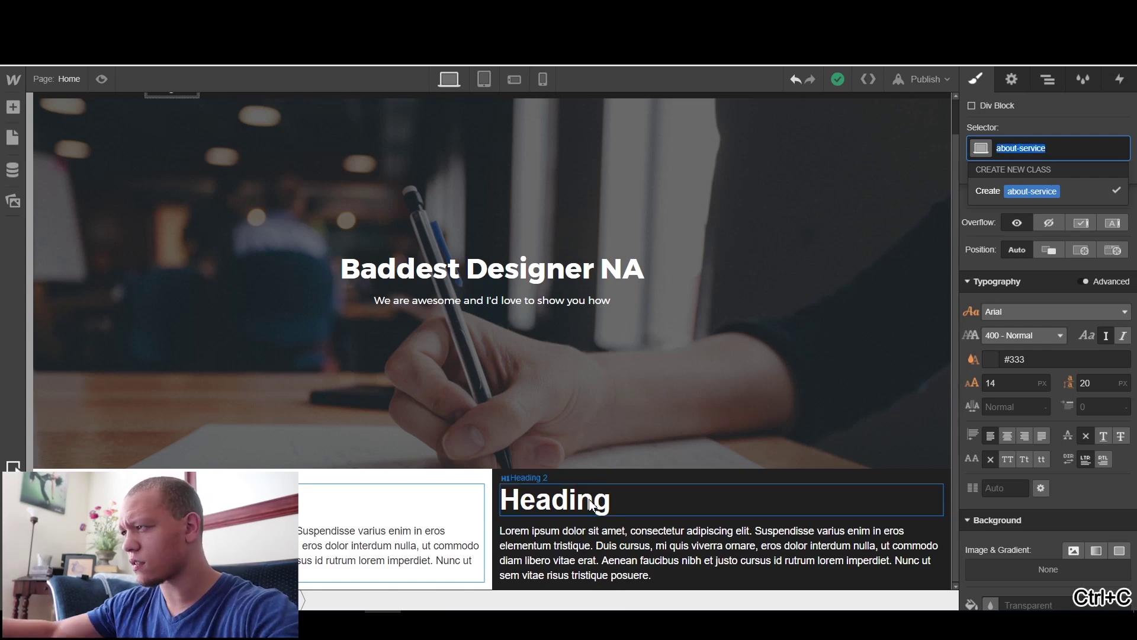
{"action": "key", "text": "Return"}
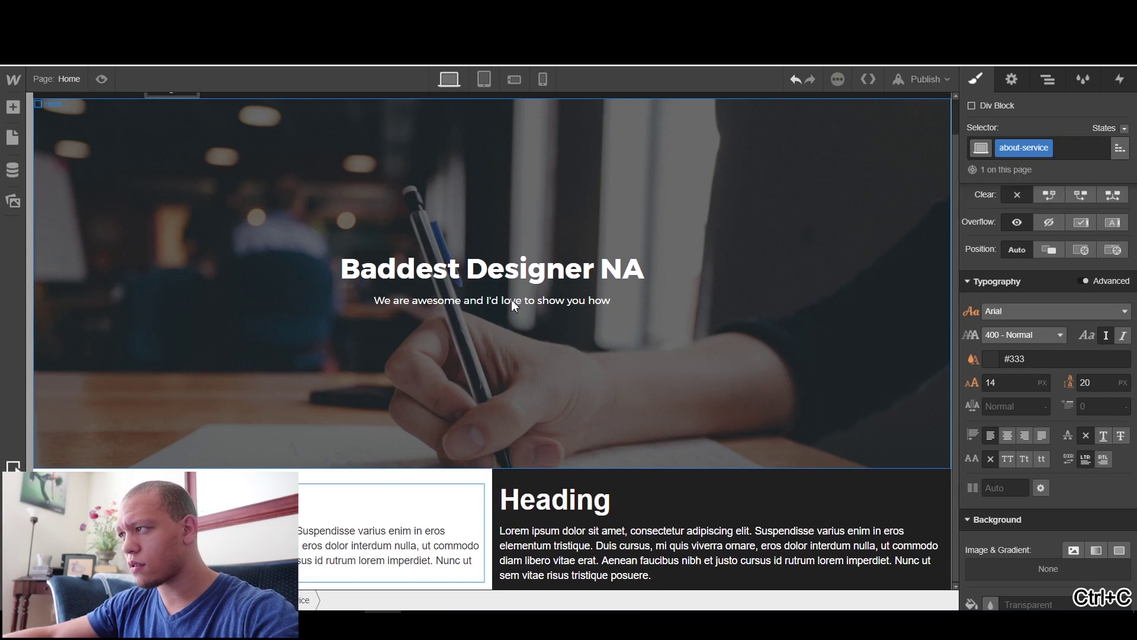
{"action": "left_click", "coordinate": [498, 495]}
{"action": "left_click", "coordinate": [1074, 140]}
{"action": "key", "text": "ctrl+v"}
Step: Give the about-service blocks 30 px top/bottom and 58 px left/right padding
{"action": "key", "text": "Return"}
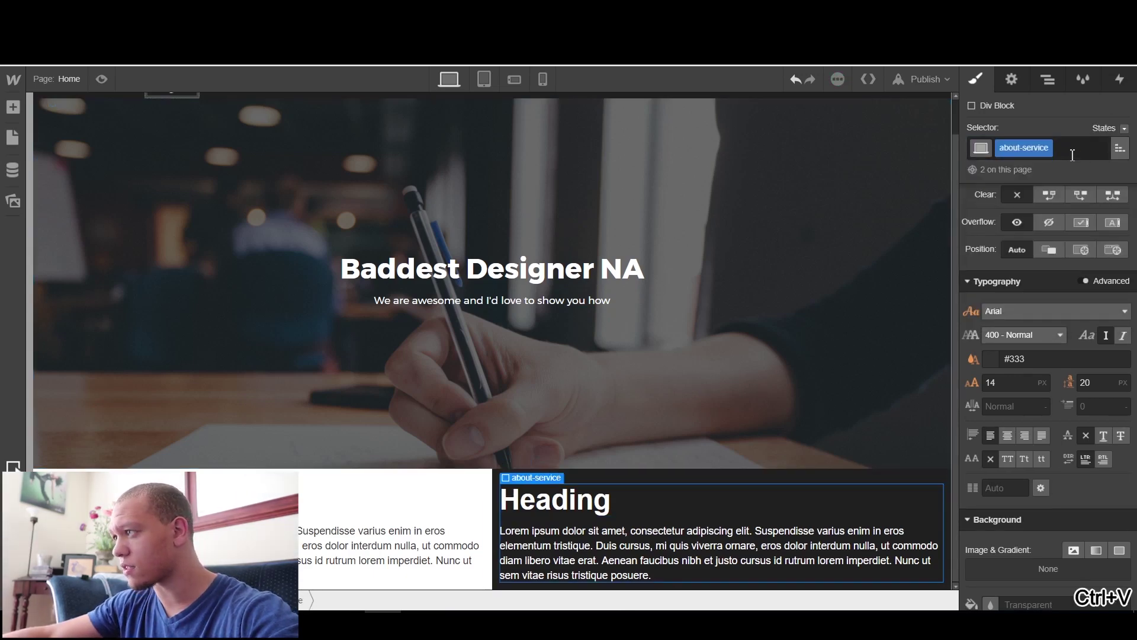
{"action": "scroll", "coordinate": [1030, 465], "scroll_direction": "down", "scroll_amount": 2}
{"action": "scroll", "coordinate": [1023, 434], "scroll_direction": "up", "scroll_amount": 5}
{"action": "scroll", "coordinate": [1023, 435], "scroll_direction": "up", "scroll_amount": 2}
{"action": "left_click_drag", "start_coordinate": [1013, 316], "coordinate": [1013, 267]}
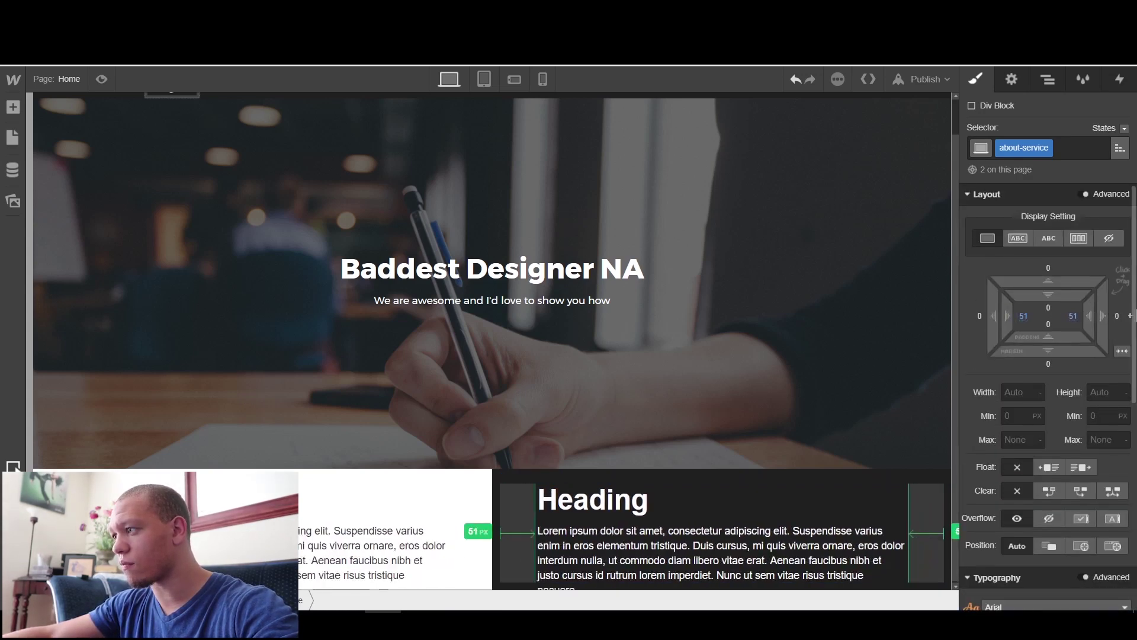
{"action": "left_click_drag", "start_coordinate": [1023, 316], "coordinate": [1023, 309]}
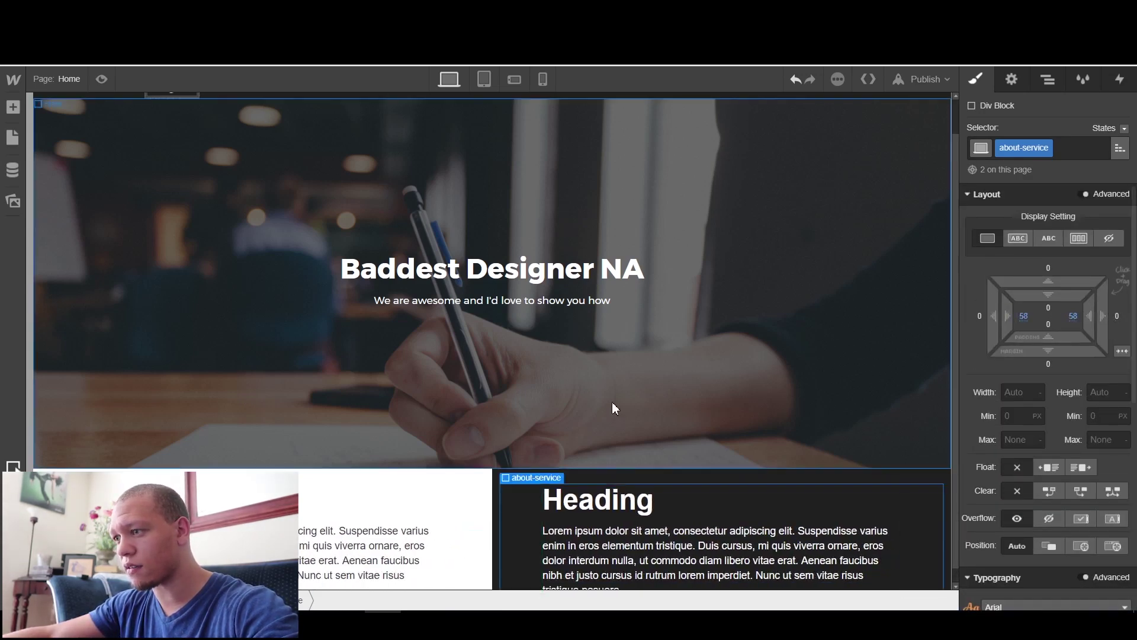
{"action": "scroll", "coordinate": [612, 402], "scroll_direction": "down", "scroll_amount": 1}
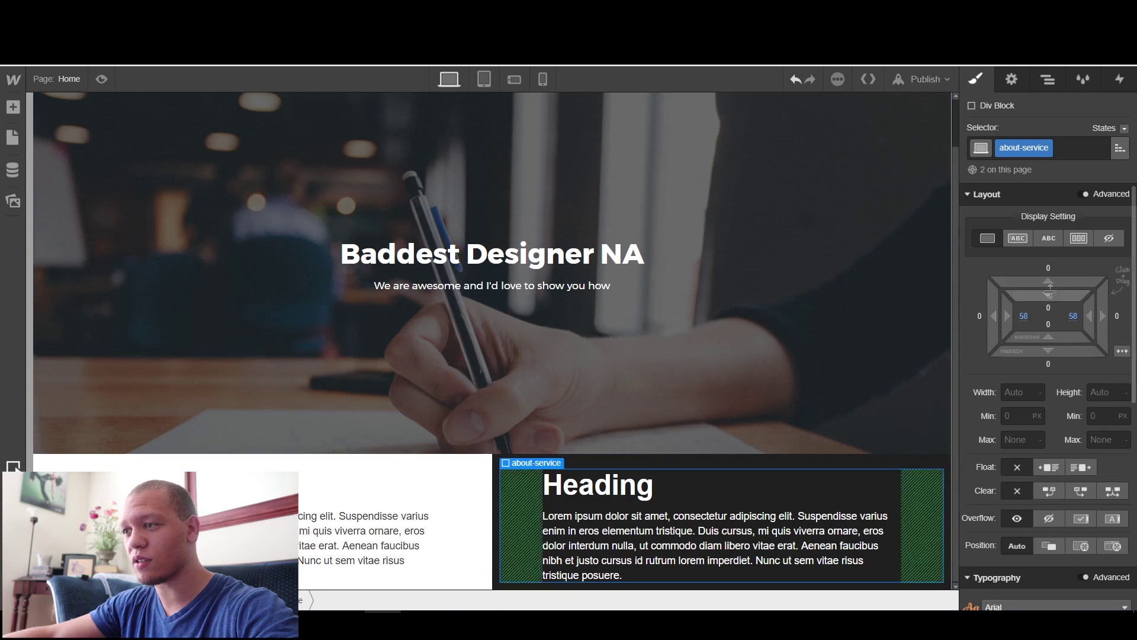
{"action": "left_click_drag", "start_coordinate": [1048, 294], "coordinate": [1049, 267]}
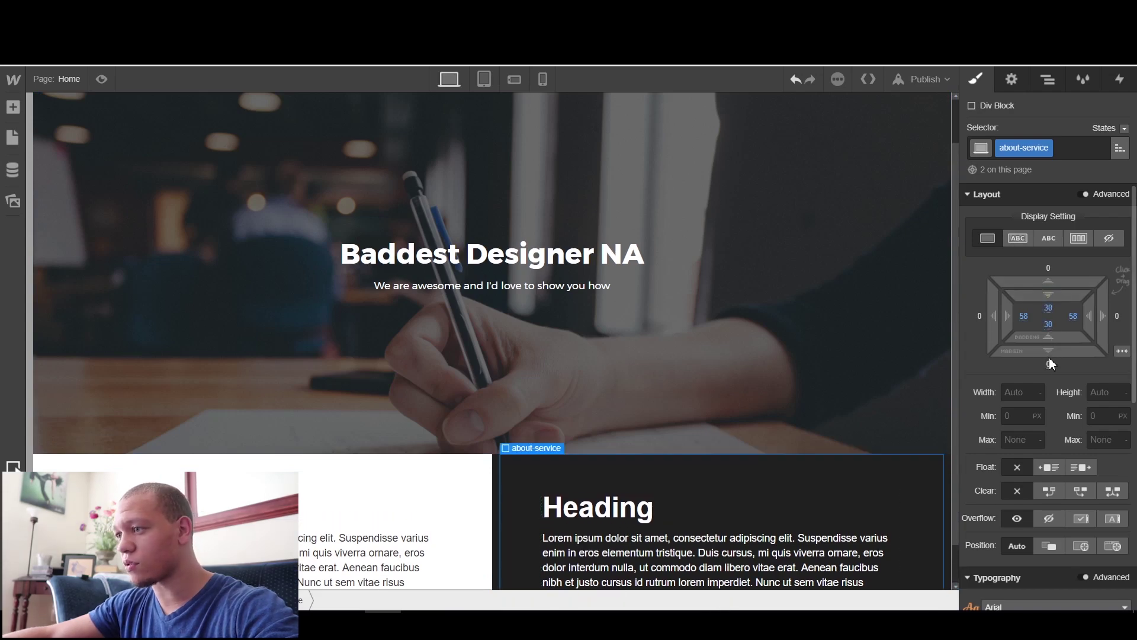
{"action": "scroll", "coordinate": [624, 358], "scroll_direction": "up", "scroll_amount": 2}
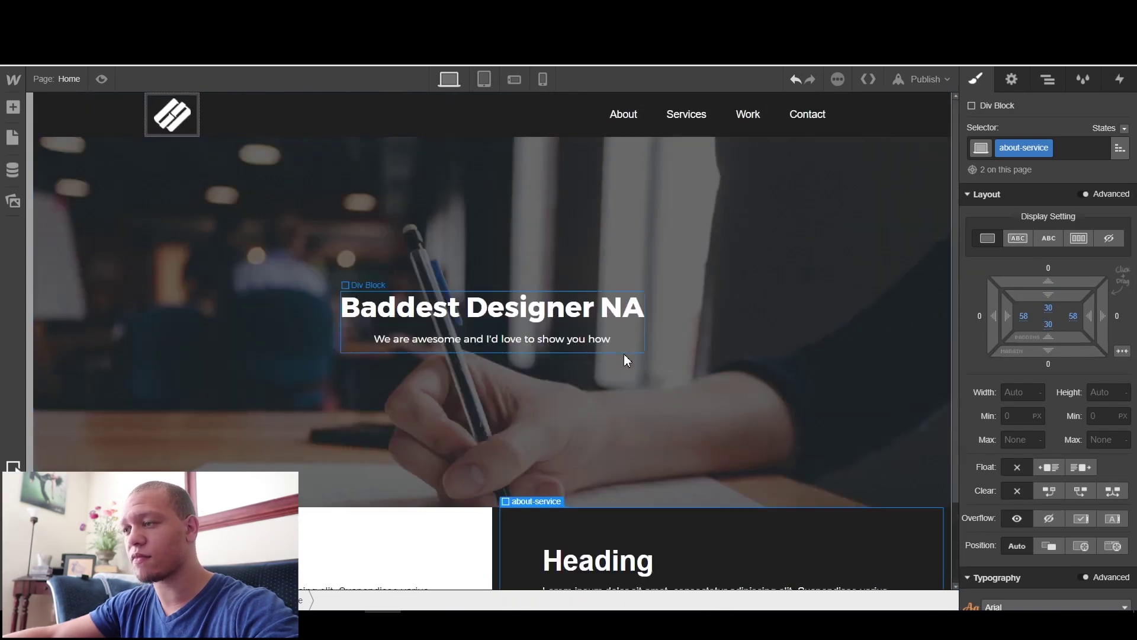
{"action": "scroll", "coordinate": [533, 391], "scroll_direction": "down", "scroll_amount": 2}
{"action": "left_click", "coordinate": [37, 432]}
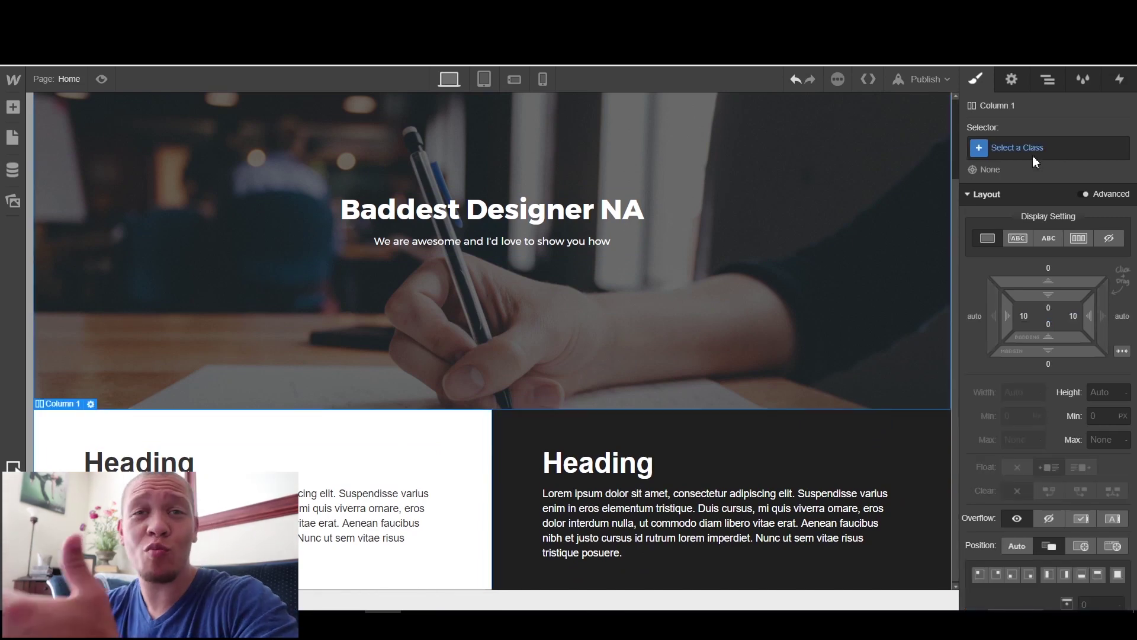
Step: Upload the 2000px-wide portrait photo as the left column's background image, shown at 1000px width
{"action": "left_click", "coordinate": [436, 432]}
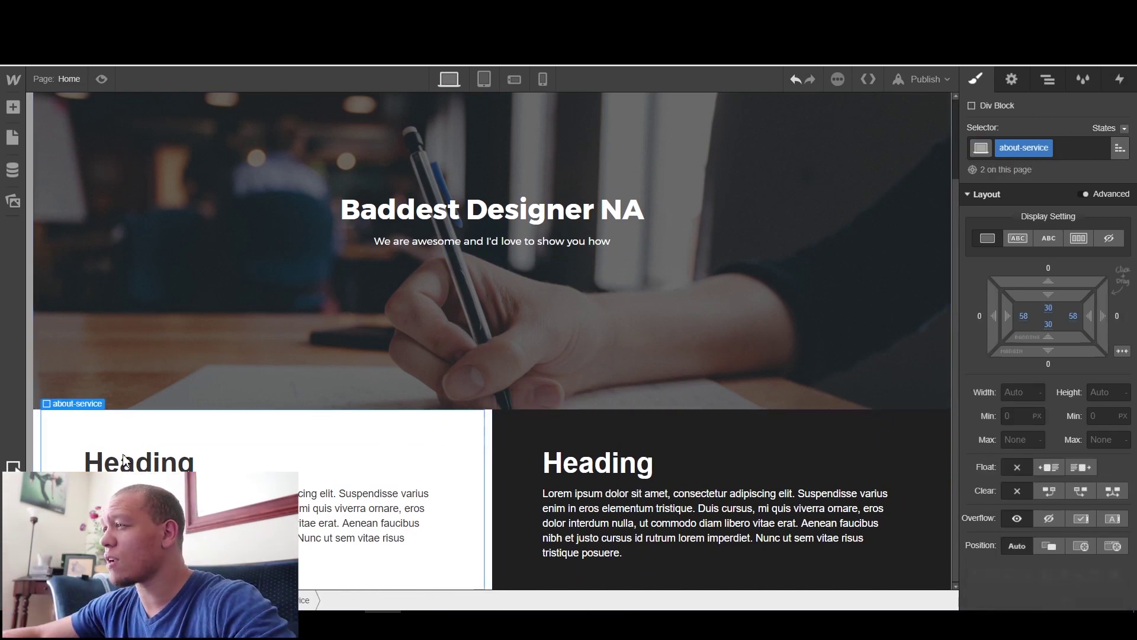
{"action": "left_click", "coordinate": [38, 430]}
{"action": "scroll", "coordinate": [1113, 402], "scroll_direction": "down", "scroll_amount": 3}
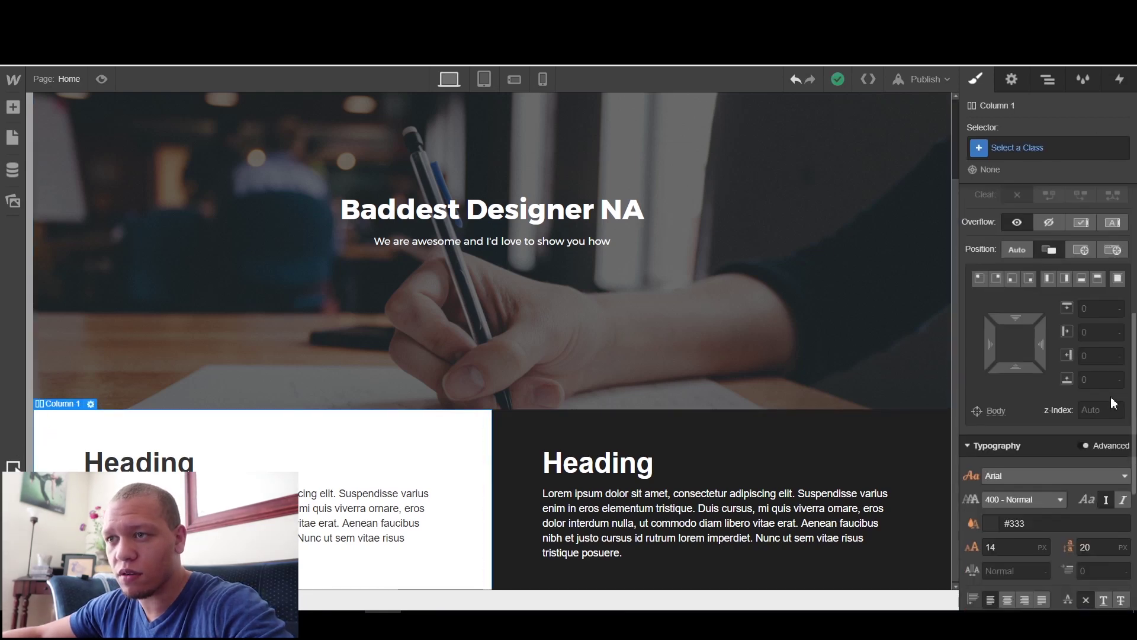
{"action": "scroll", "coordinate": [1113, 403], "scroll_direction": "down", "scroll_amount": 2}
{"action": "scroll", "coordinate": [1064, 499], "scroll_direction": "down", "scroll_amount": 3}
{"action": "left_click", "coordinate": [1075, 492]}
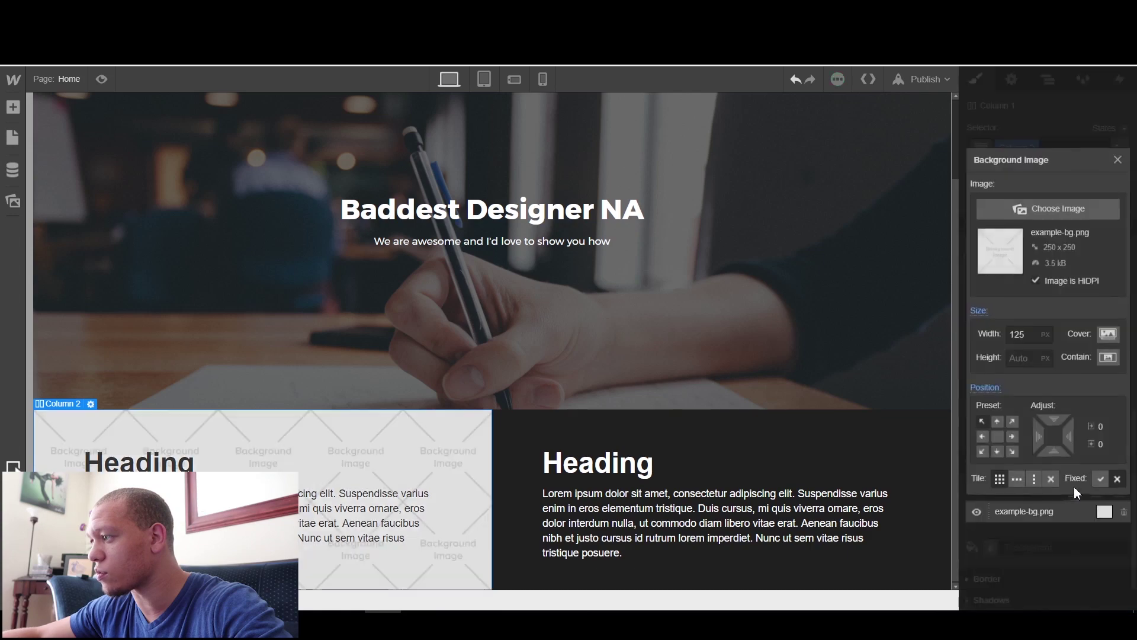
{"action": "left_click", "coordinate": [1074, 209]}
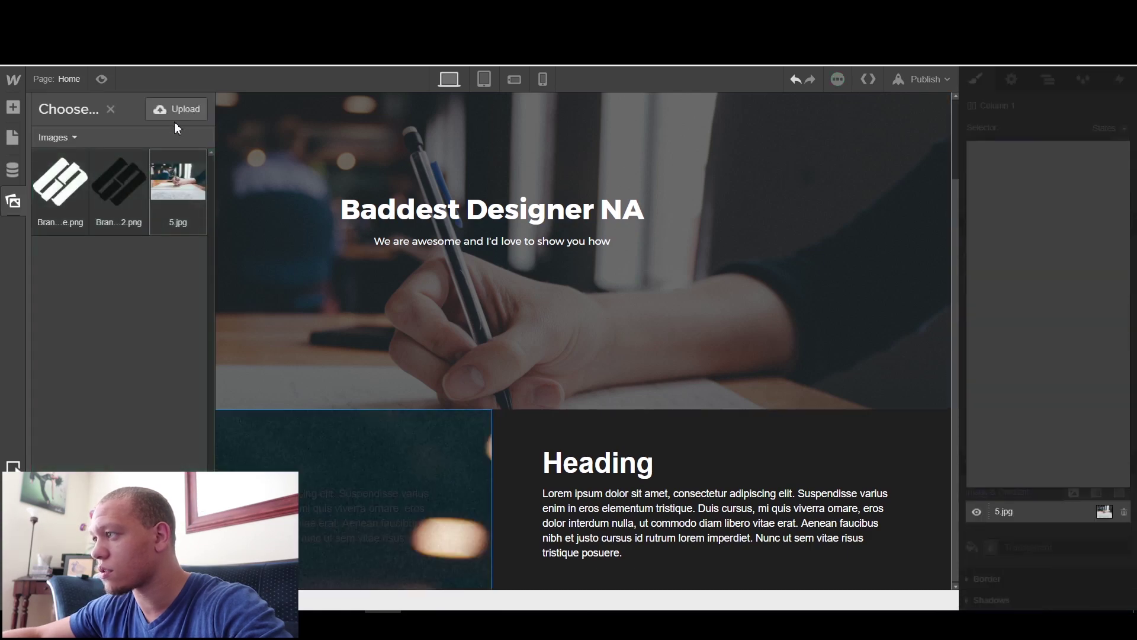
{"action": "left_click", "coordinate": [176, 122]}
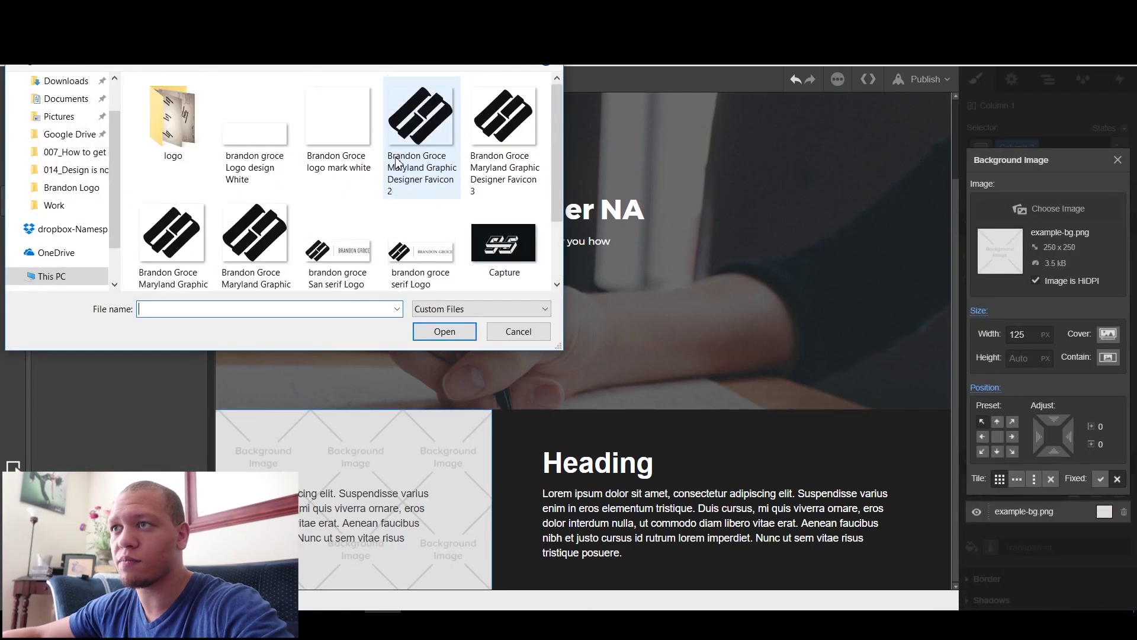
{"action": "key", "text": "alt+Up"}
{"action": "double_click", "coordinate": [190, 185]}
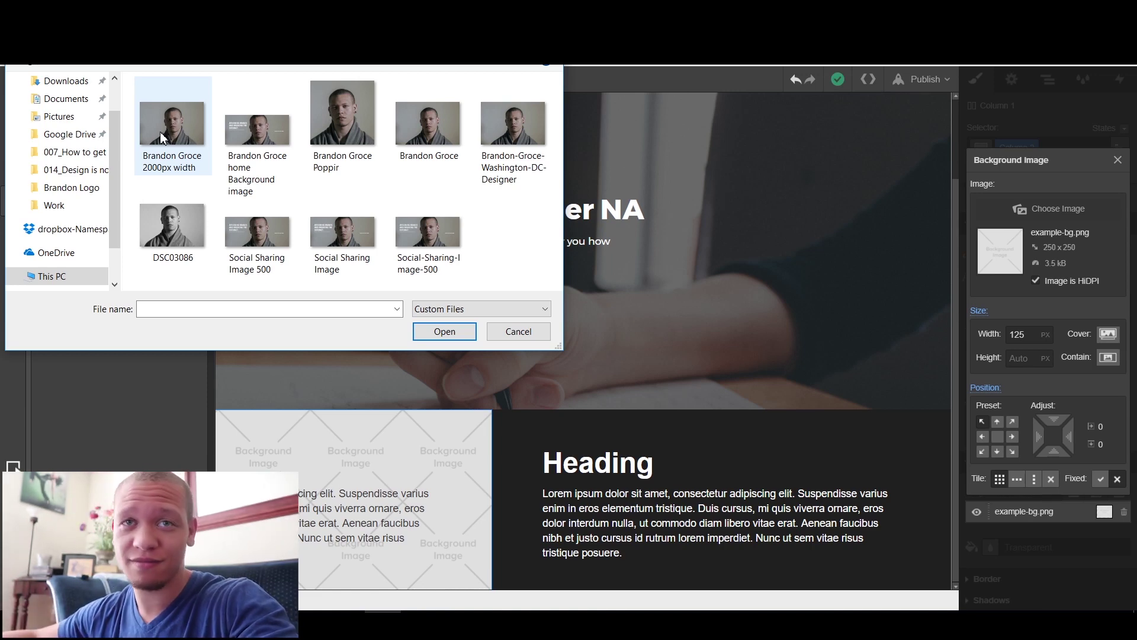
{"action": "double_click", "coordinate": [160, 132]}
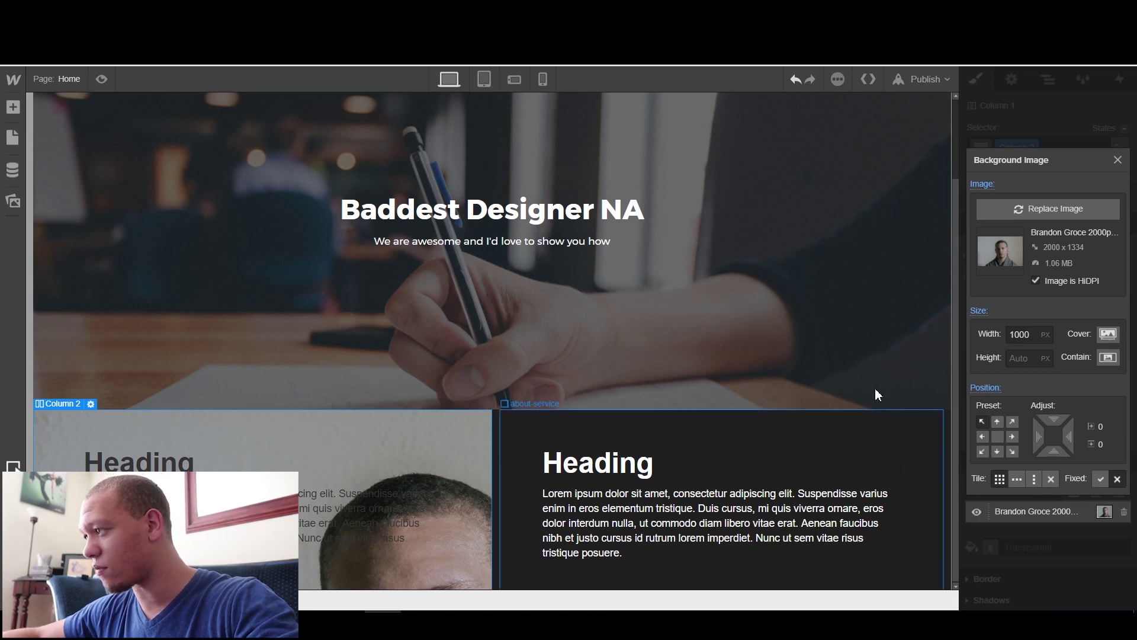
Step: Layer a white solid colour at 85% opacity over the left column's portrait
{"action": "left_click", "coordinate": [1078, 555]}
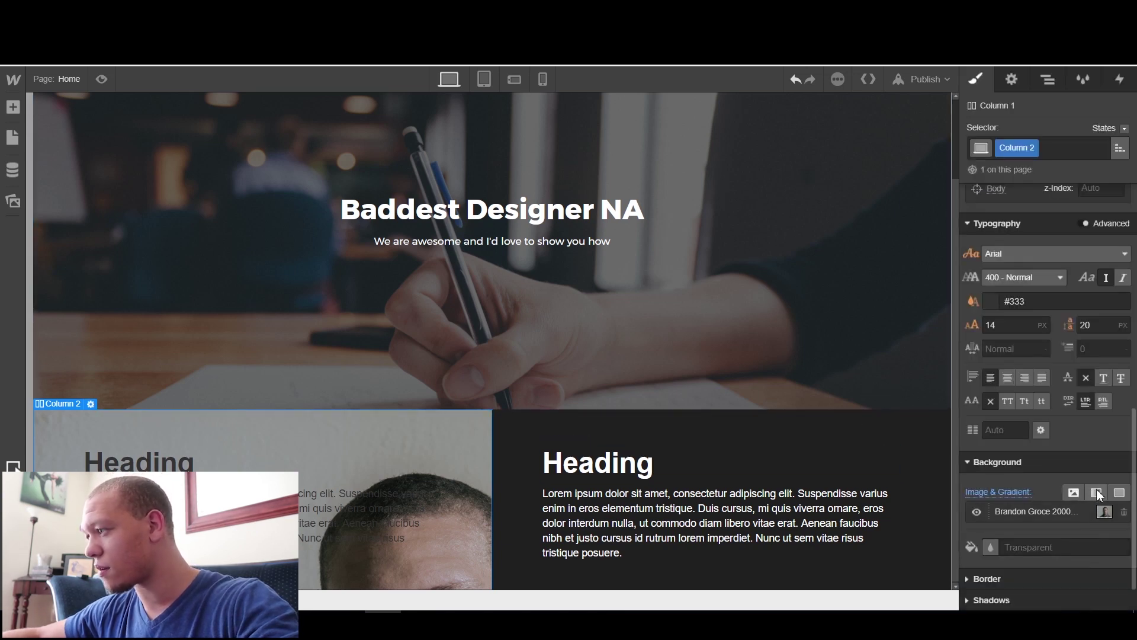
{"action": "left_click", "coordinate": [1122, 495]}
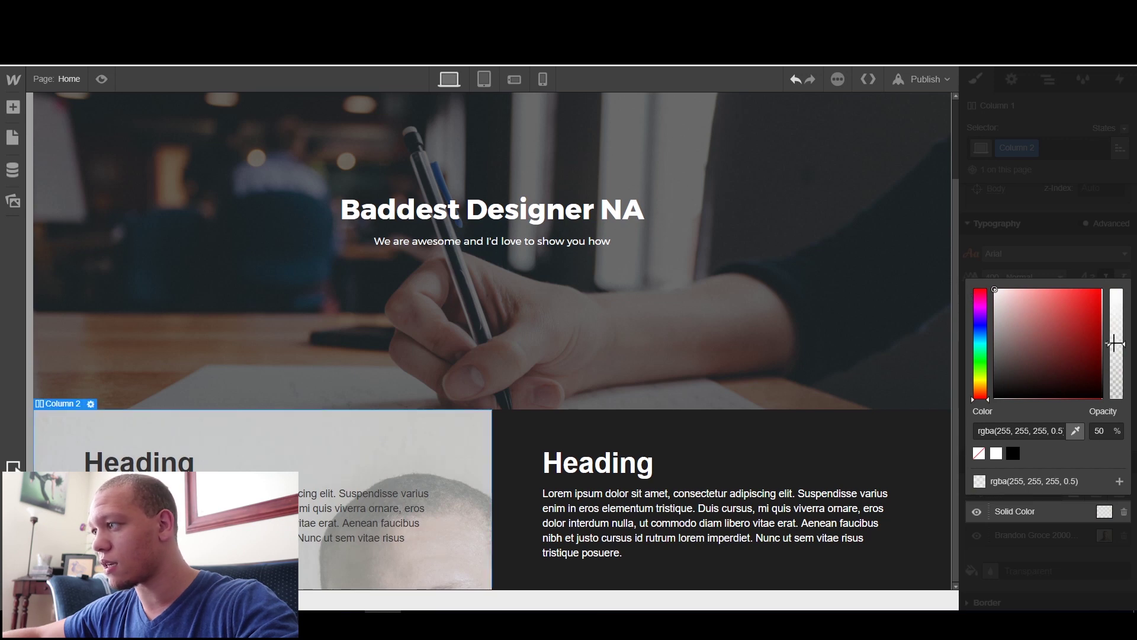
{"action": "left_click_drag", "start_coordinate": [1116, 344], "coordinate": [1116, 305]}
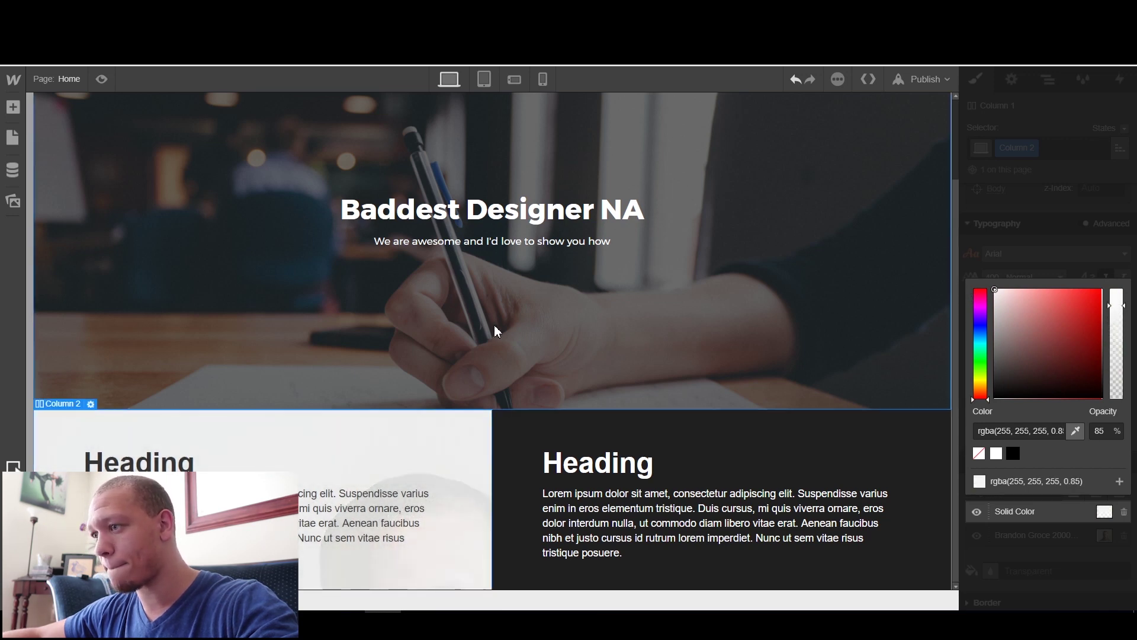
{"action": "left_click", "coordinate": [1049, 185]}
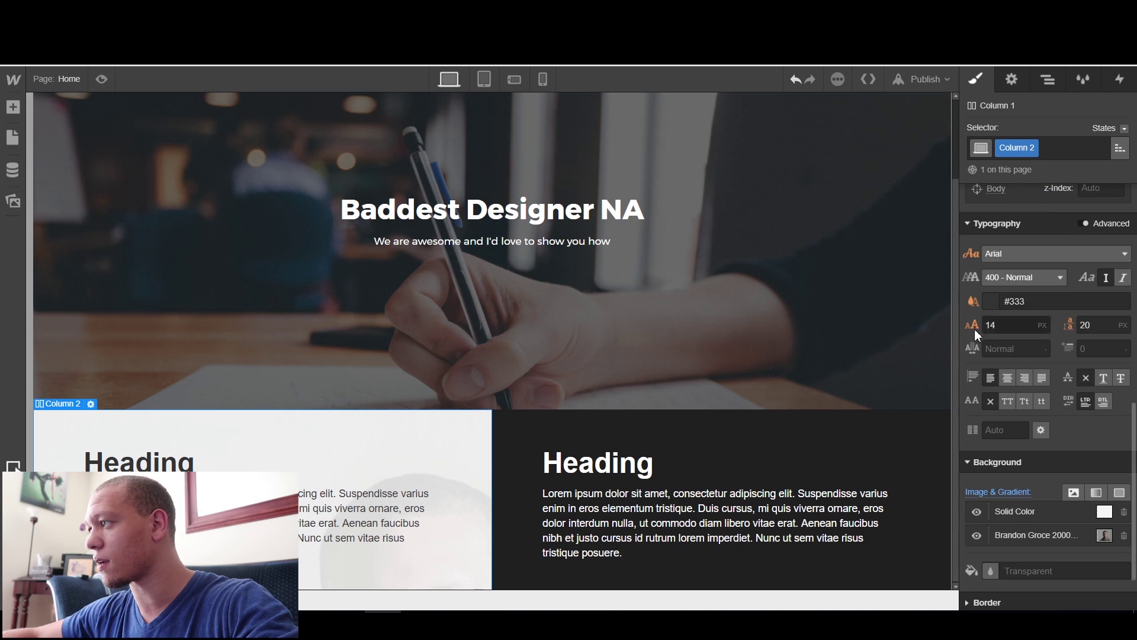
{"action": "left_click", "coordinate": [1051, 79]}
{"action": "left_click", "coordinate": [1012, 80]}
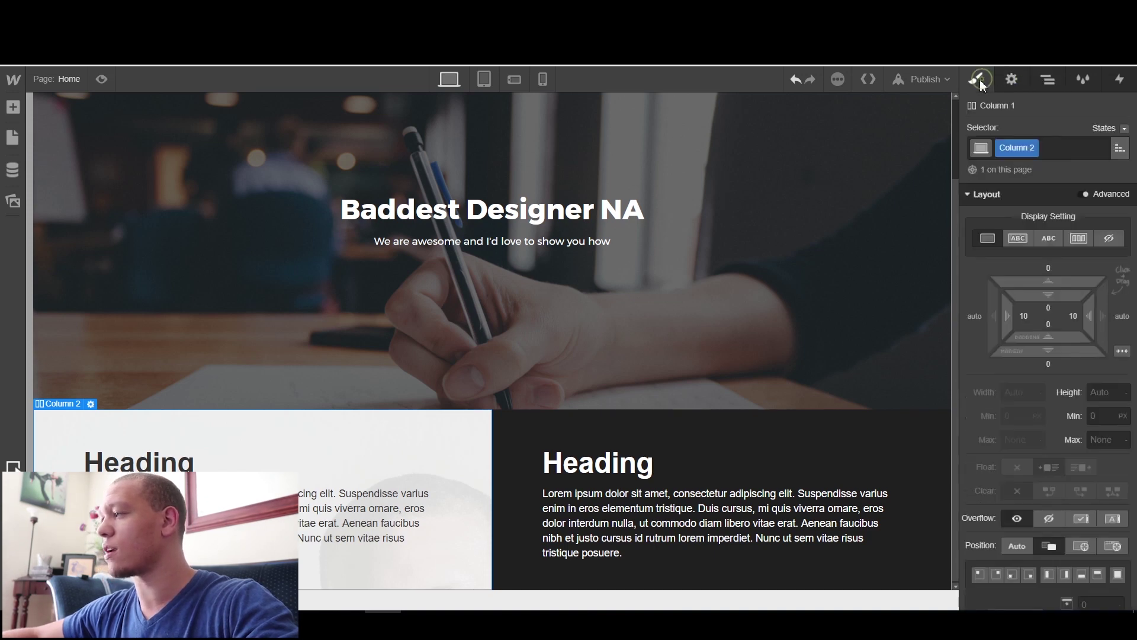
Step: Set the page Body's height to 1500 px
{"action": "left_click", "coordinate": [1047, 79]}
{"action": "left_click", "coordinate": [1011, 130]}
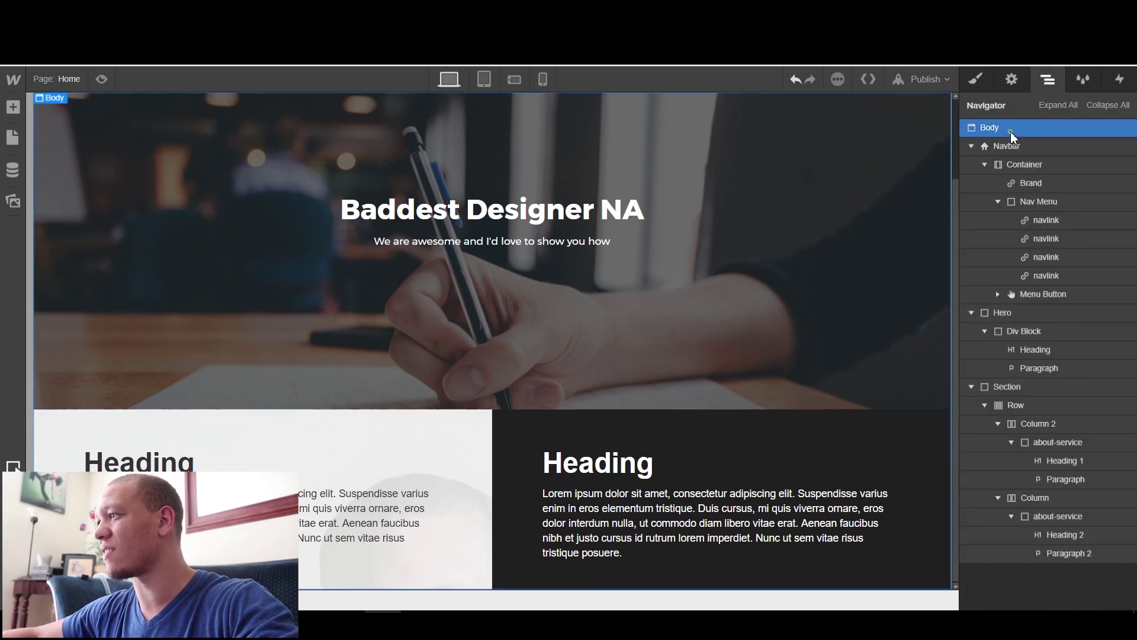
{"action": "key", "text": "s"}
{"action": "key", "text": "a"}
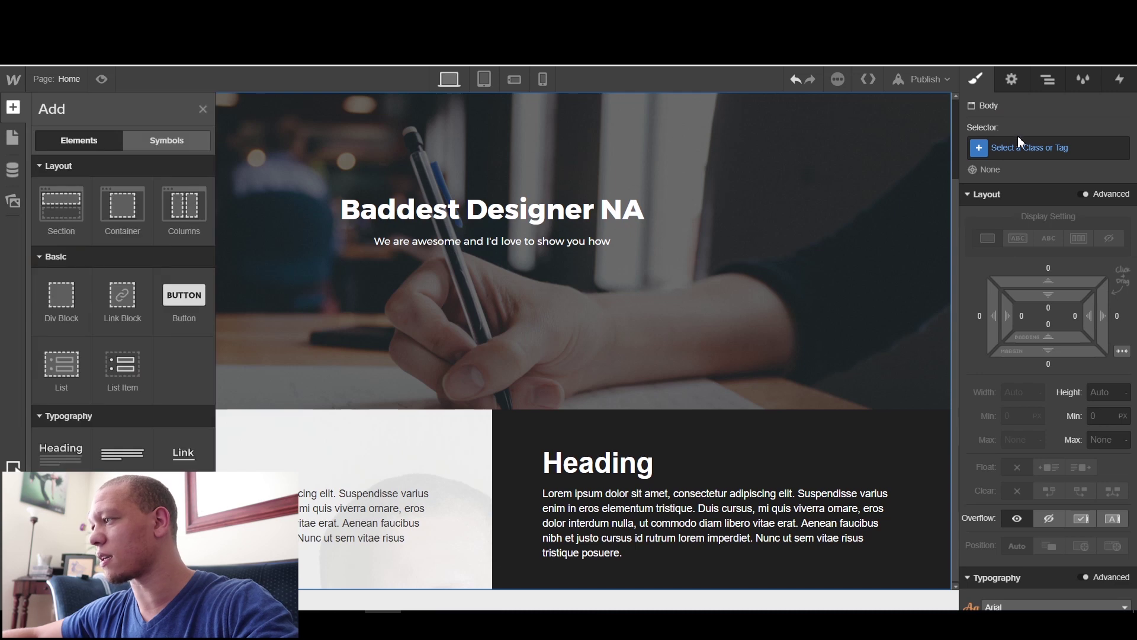
{"action": "key", "text": "a"}
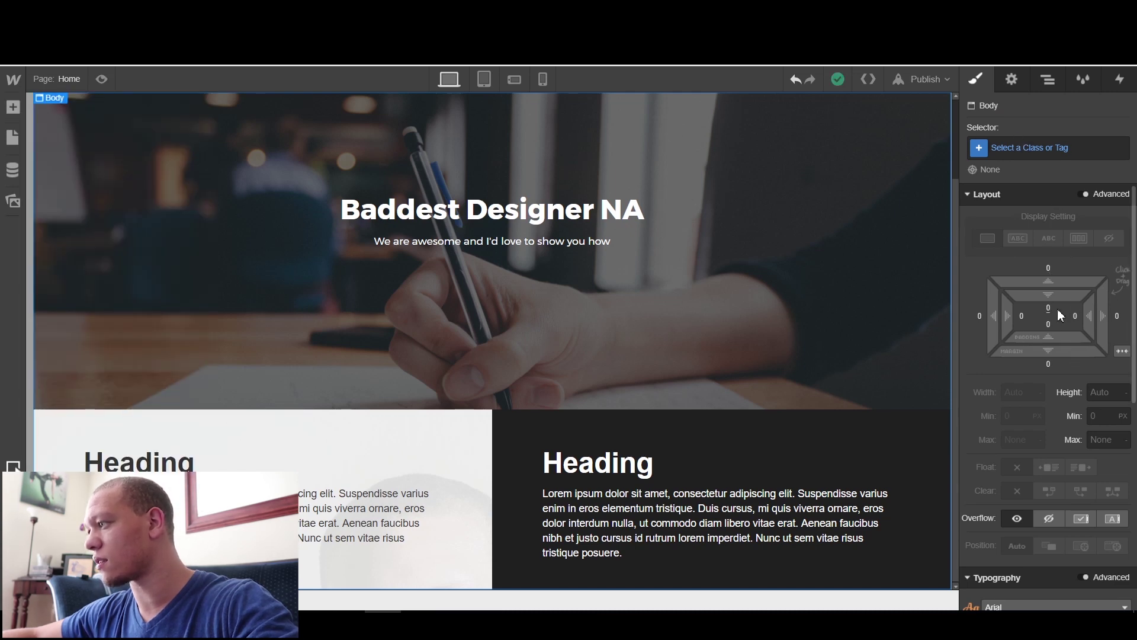
{"action": "scroll", "coordinate": [1058, 314], "scroll_direction": "down", "scroll_amount": 5}
{"action": "scroll", "coordinate": [1057, 314], "scroll_direction": "up", "scroll_amount": 1}
{"action": "scroll", "coordinate": [1057, 314], "scroll_direction": "up", "scroll_amount": 4}
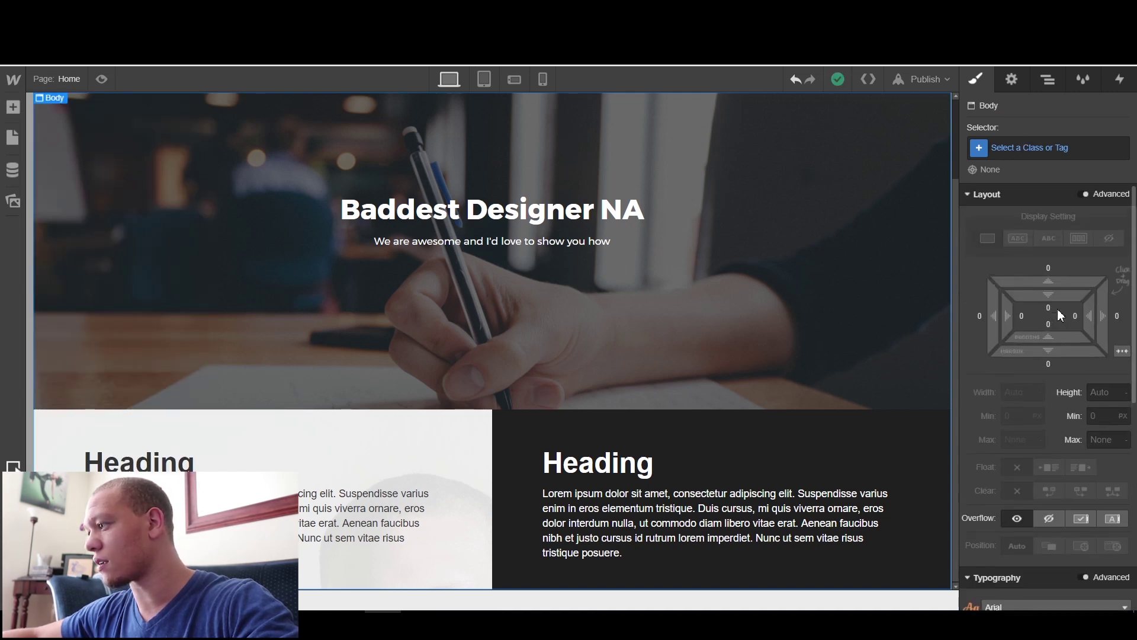
{"action": "left_click", "coordinate": [1113, 393]}
{"action": "type", "text": "1500"}
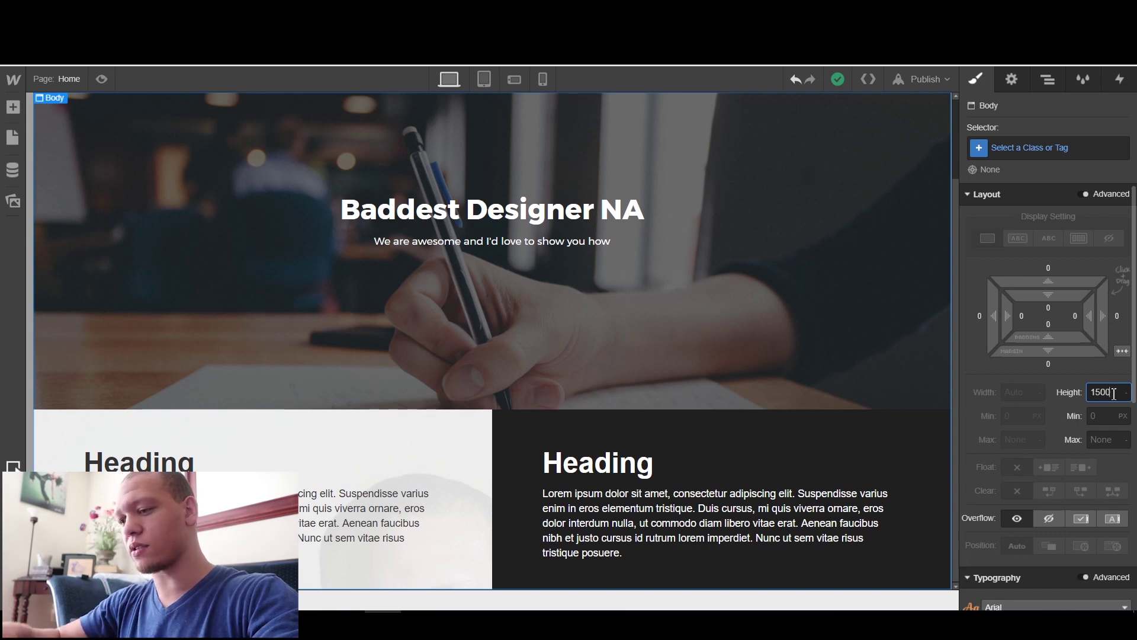
{"action": "scroll", "coordinate": [729, 267], "scroll_direction": "down", "scroll_amount": 3}
{"action": "scroll", "coordinate": [713, 293], "scroll_direction": "up", "scroll_amount": 1}
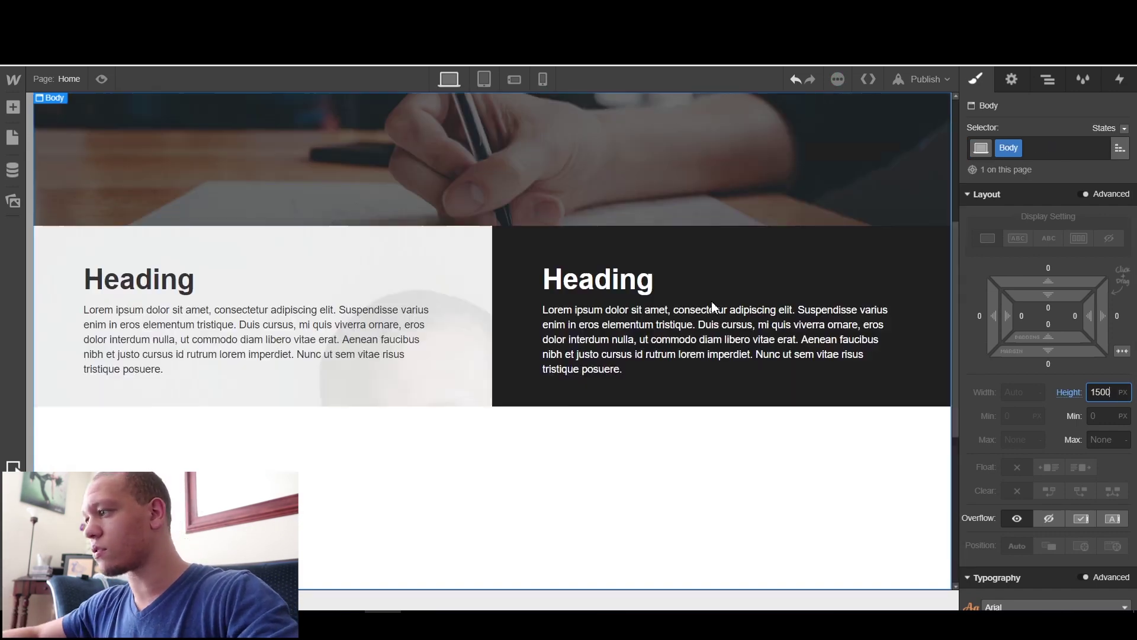
Step: Select Column 2 and reopen its background photo settings
{"action": "left_click", "coordinate": [347, 264]}
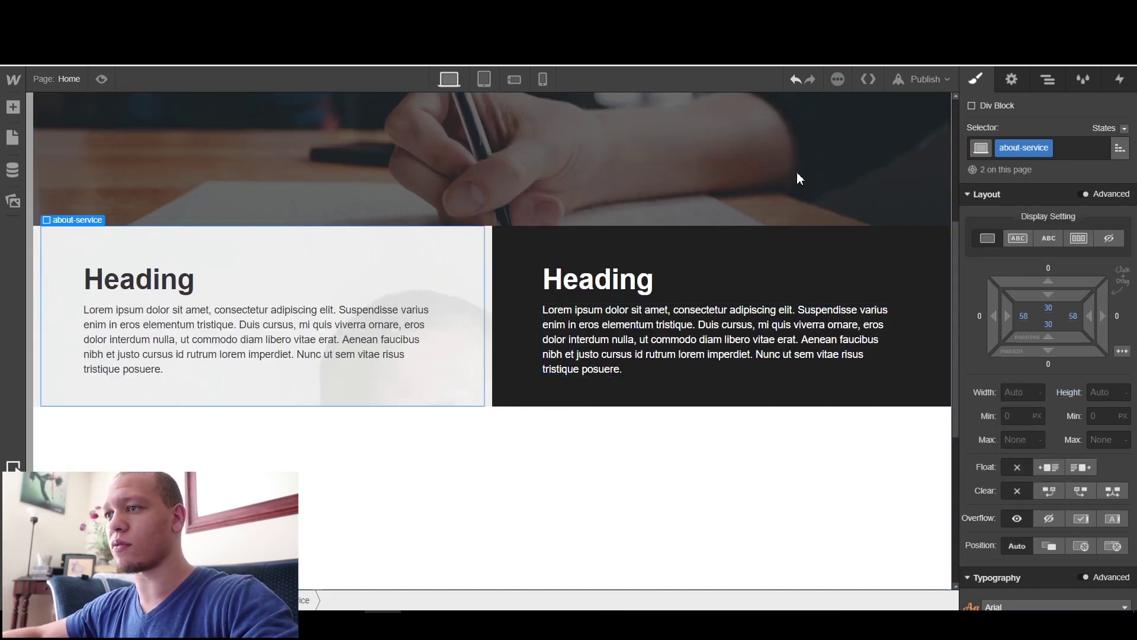
{"action": "left_click", "coordinate": [1050, 80]}
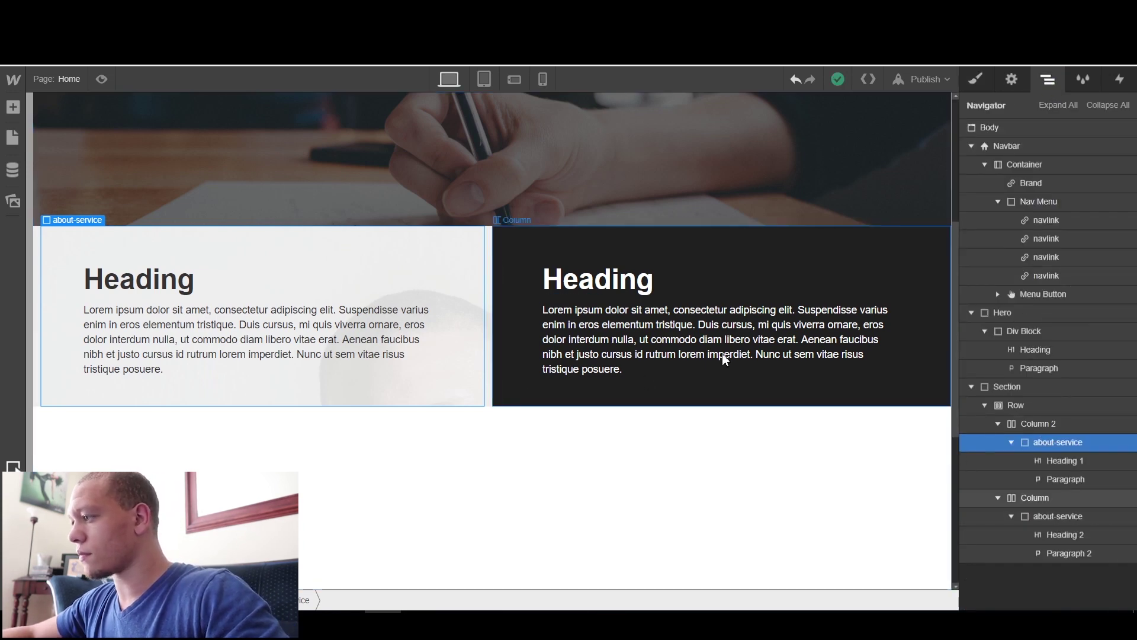
{"action": "left_click", "coordinate": [1057, 425]}
{"action": "key", "text": "s"}
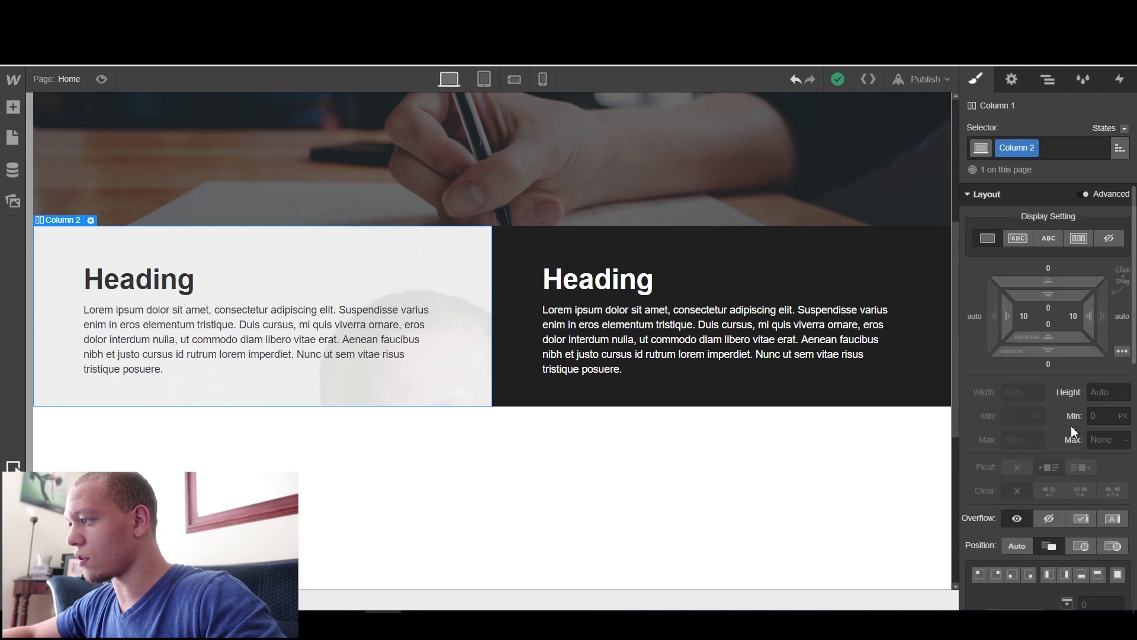
{"action": "scroll", "coordinate": [1075, 410], "scroll_direction": "down", "scroll_amount": 2}
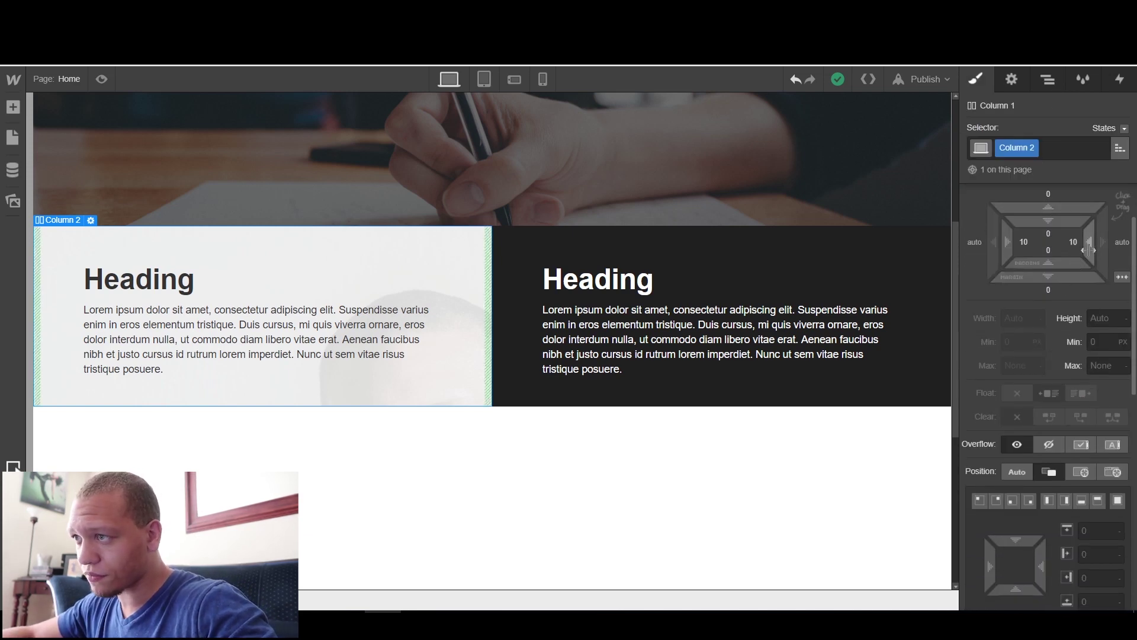
{"action": "scroll", "coordinate": [1053, 384], "scroll_direction": "down", "scroll_amount": 1}
{"action": "scroll", "coordinate": [1052, 383], "scroll_direction": "down", "scroll_amount": 3}
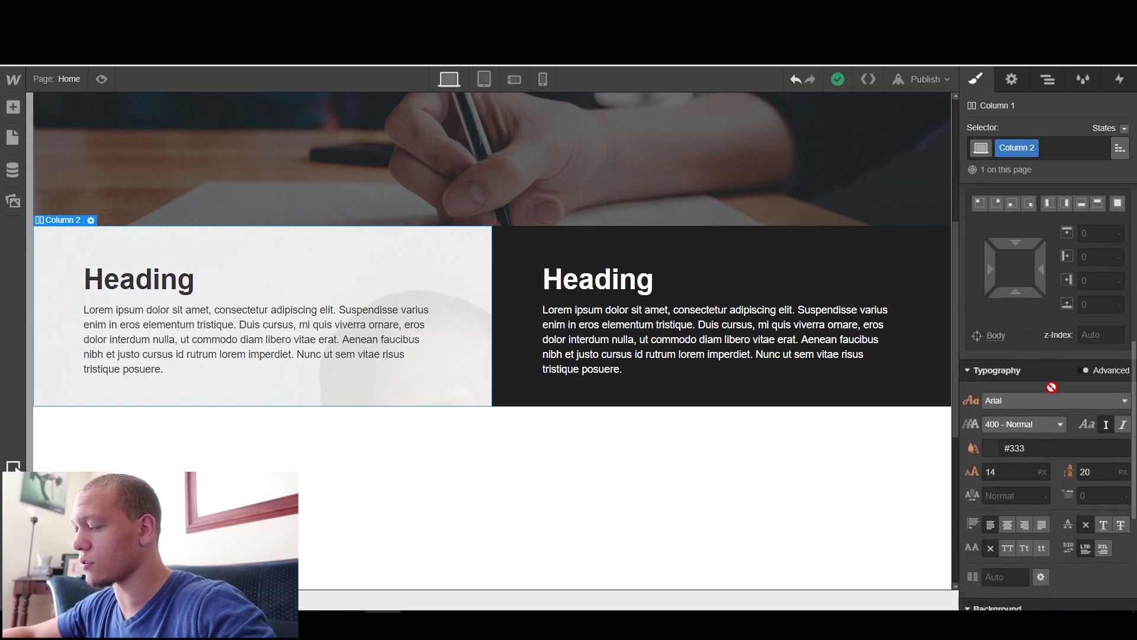
{"action": "scroll", "coordinate": [1053, 384], "scroll_direction": "down", "scroll_amount": 2}
{"action": "scroll", "coordinate": [1083, 480], "scroll_direction": "down", "scroll_amount": 1}
{"action": "left_click", "coordinate": [1083, 475]}
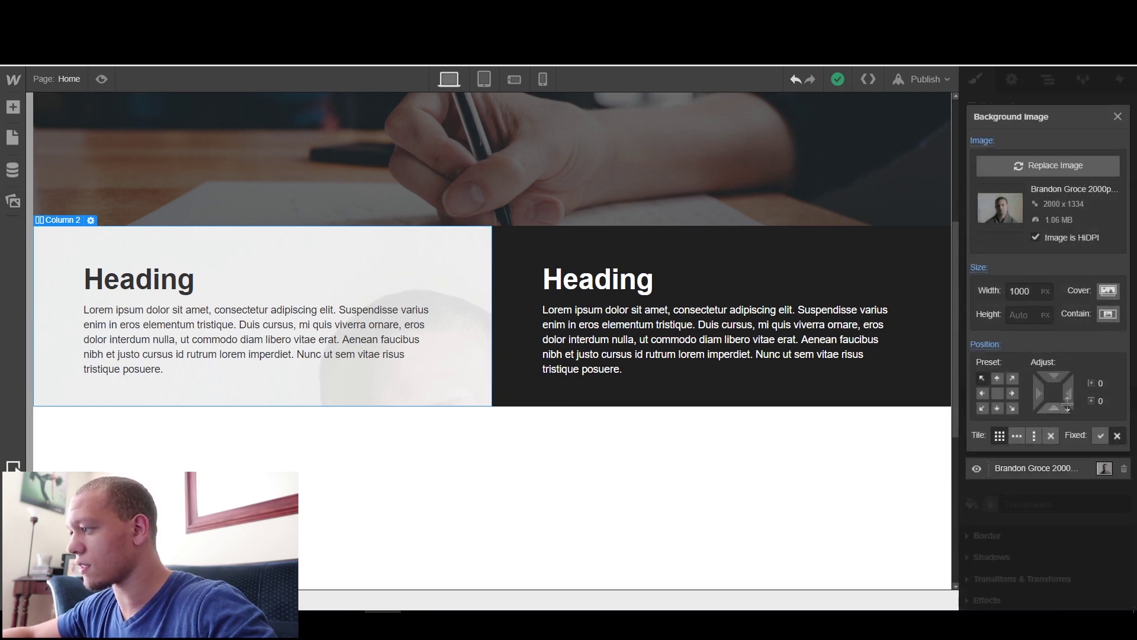
Step: Offset the left column's background photo to X -31px and Y -157px
{"action": "mouse_move", "coordinate": [1071, 394]}
{"action": "left_mouse_down"}
{"action": "mouse_move", "coordinate": [1004, 397]}
{"action": "mouse_move", "coordinate": [1054, 129]}
{"action": "left_mouse_up"}
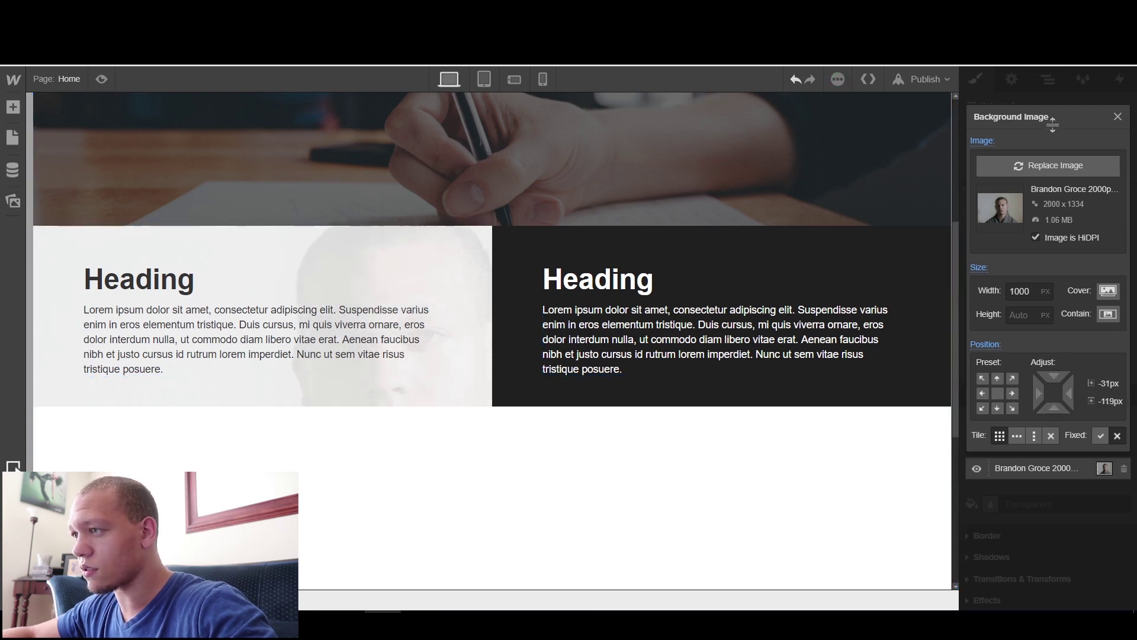
{"action": "left_click_drag", "start_coordinate": [1054, 408], "coordinate": [1050, 358]}
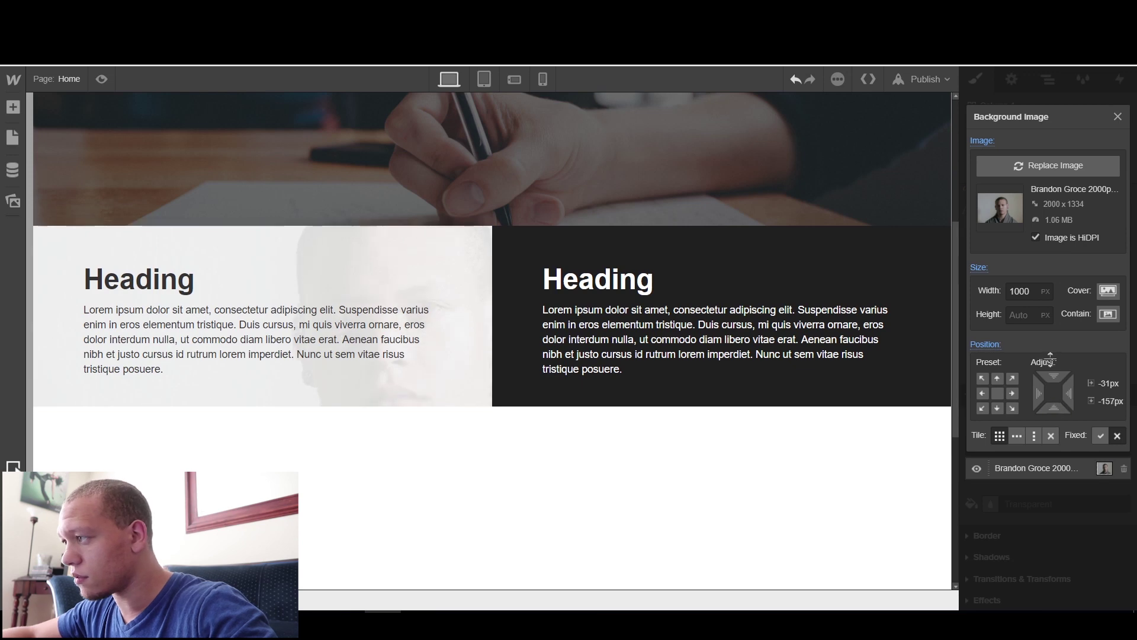
{"action": "left_click", "coordinate": [116, 344]}
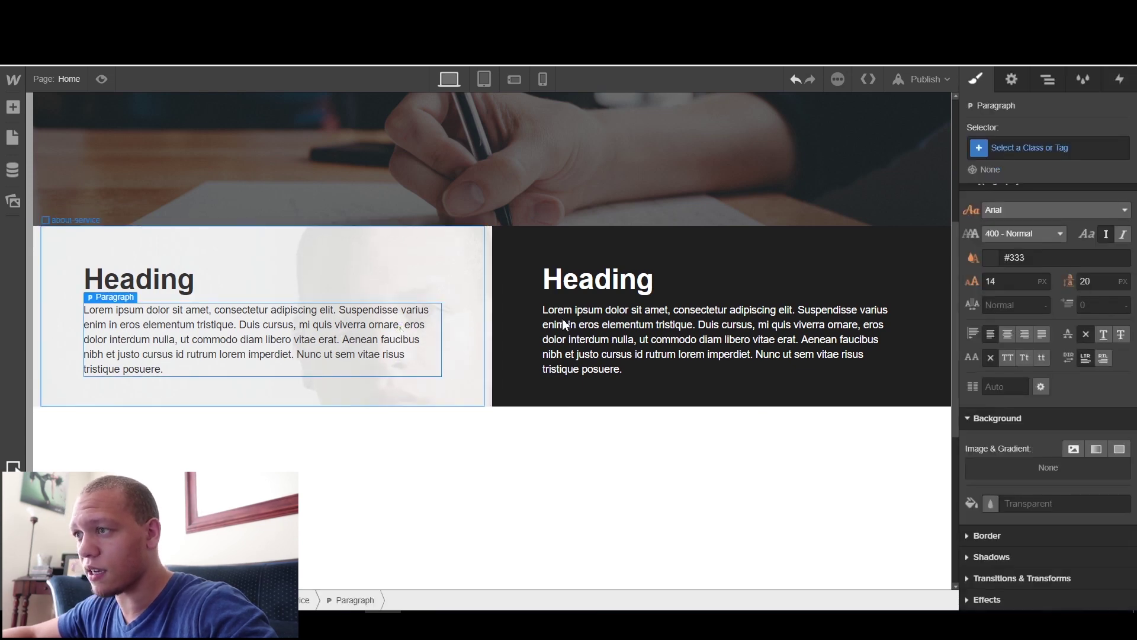
Step: Set the about-service blocks' padding to 67px left and 176px right
{"action": "left_click", "coordinate": [64, 339]}
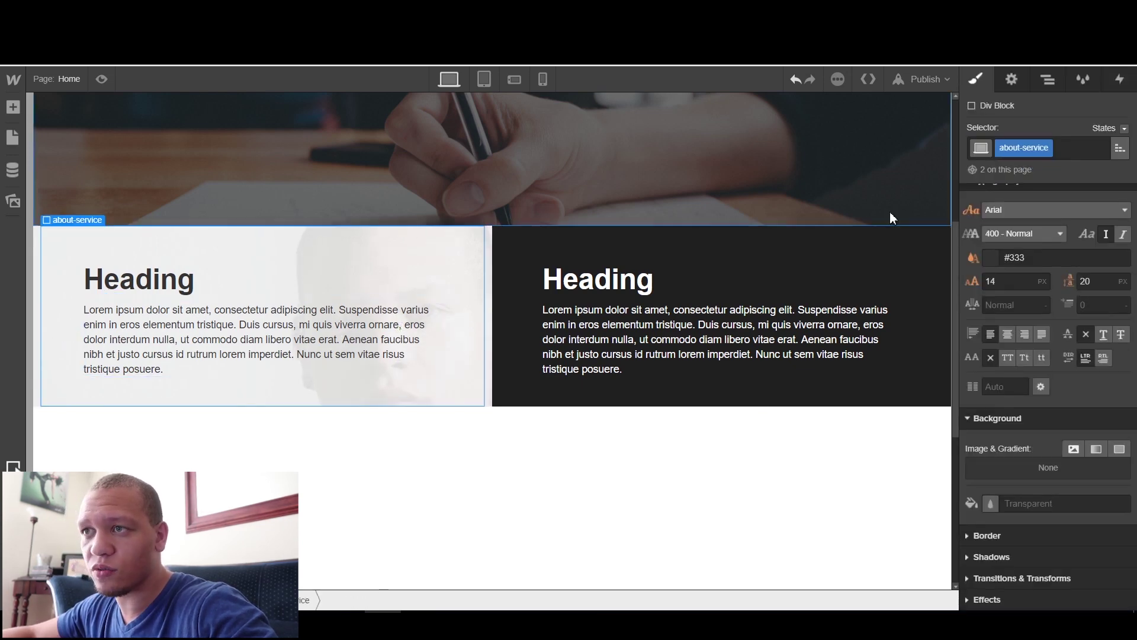
{"action": "scroll", "coordinate": [1029, 365], "scroll_direction": "up", "scroll_amount": 5}
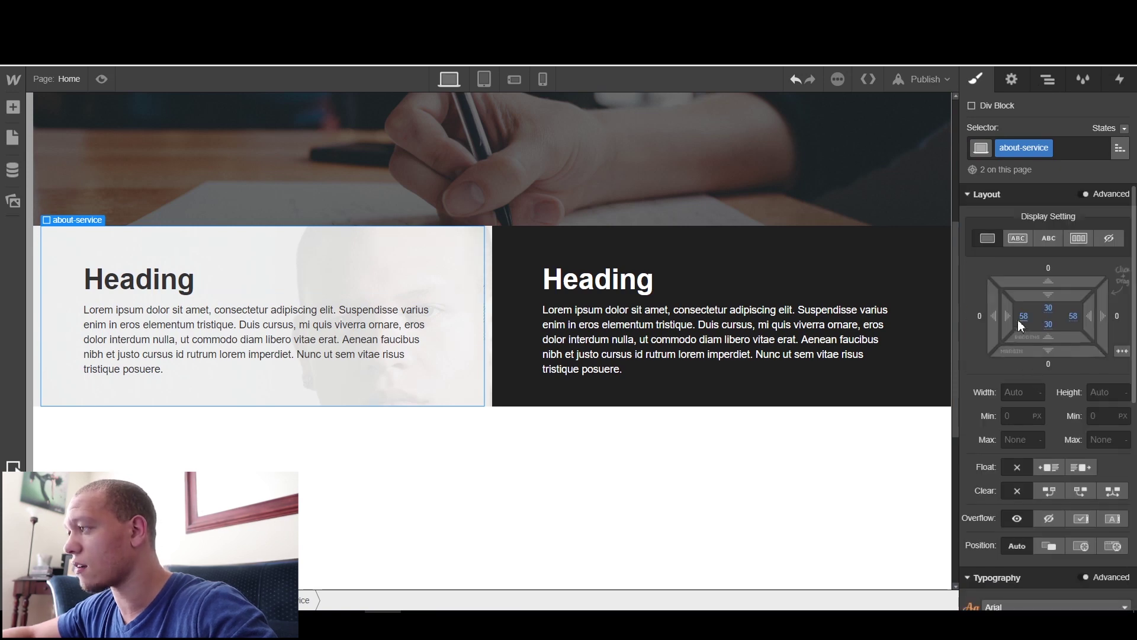
{"action": "left_click_drag", "start_coordinate": [1017, 319], "coordinate": [1030, 312]}
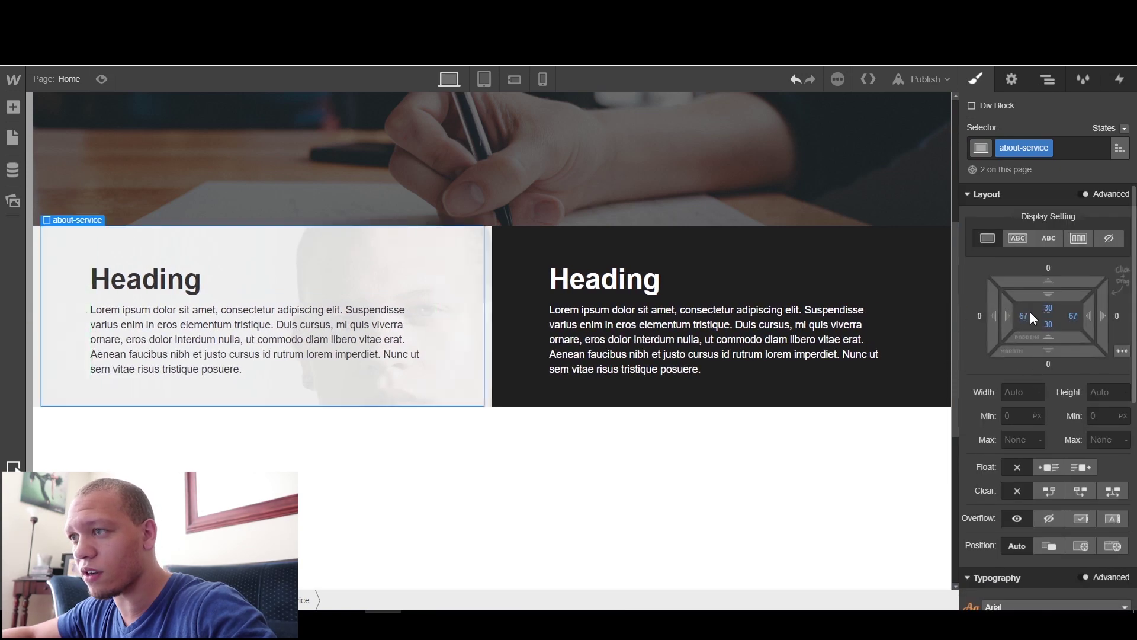
{"action": "key", "text": "ctrl+z"}
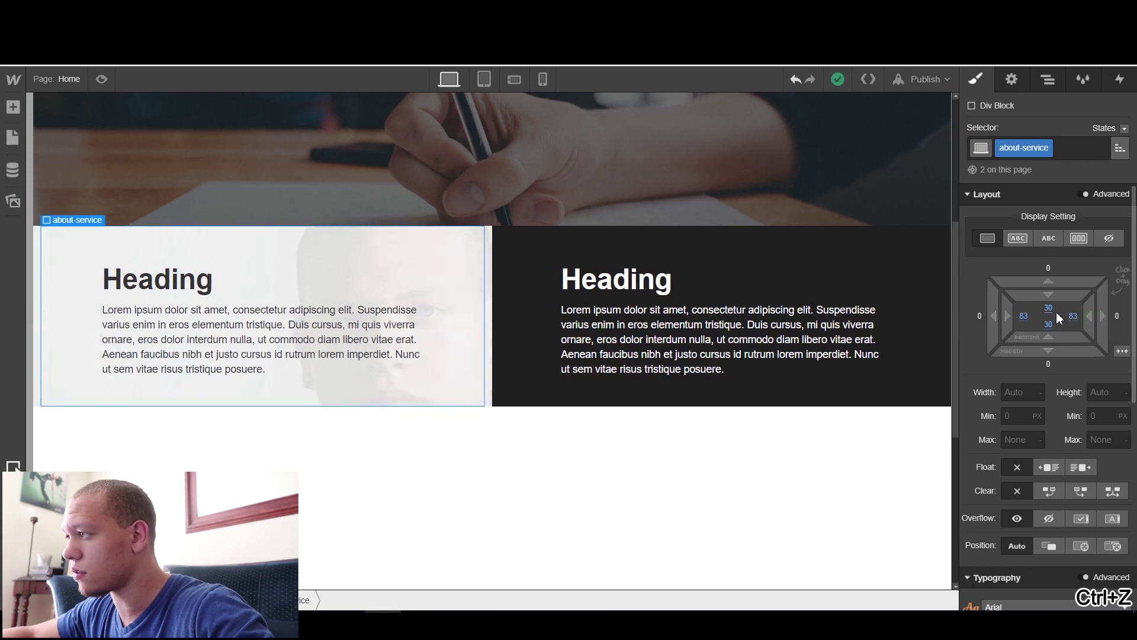
{"action": "left_click_drag", "start_coordinate": [1083, 314], "coordinate": [842, 320]}
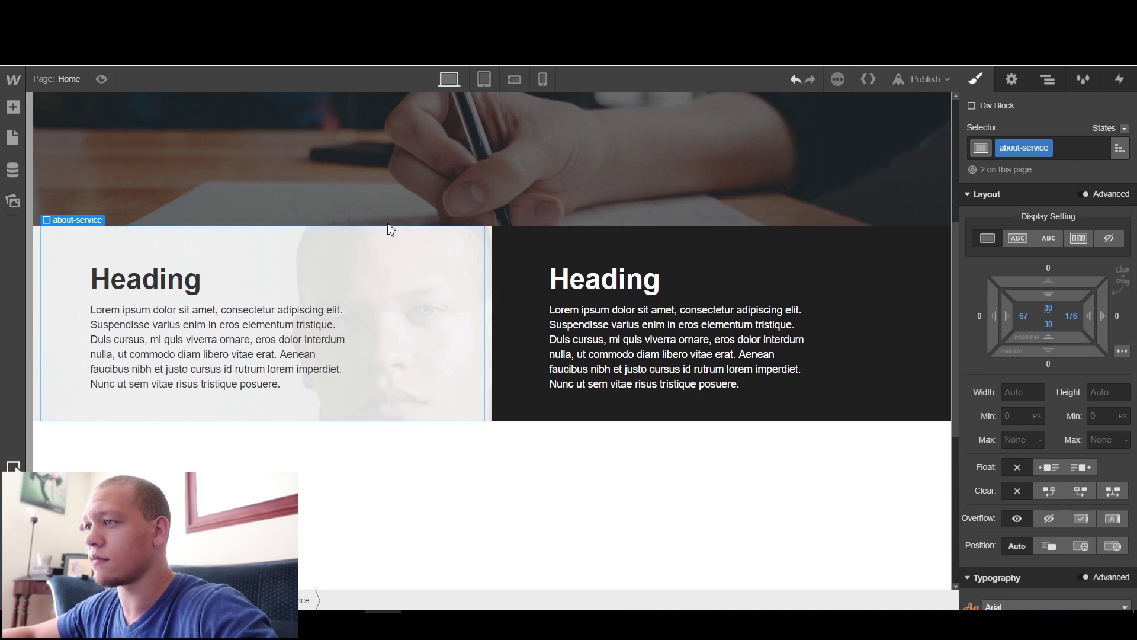
{"action": "scroll", "coordinate": [1100, 417], "scroll_direction": "down", "scroll_amount": 2}
{"action": "scroll", "coordinate": [1100, 416], "scroll_direction": "down", "scroll_amount": 3}
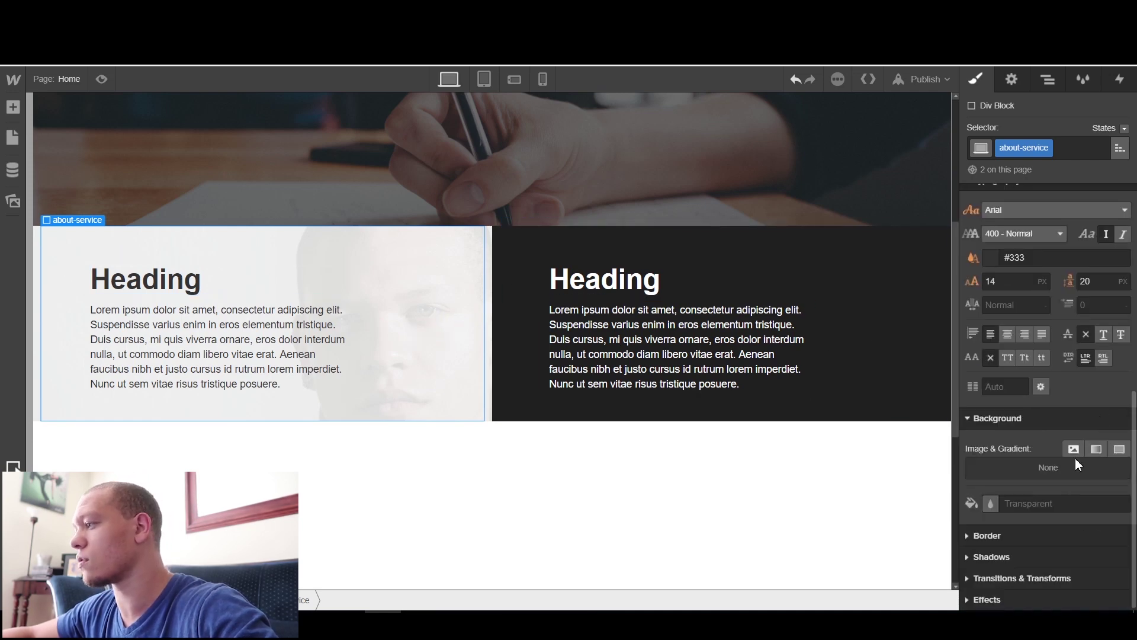
Step: Lower the left column's white overlay opacity from 85% to 60%
{"action": "left_click", "coordinate": [489, 278]}
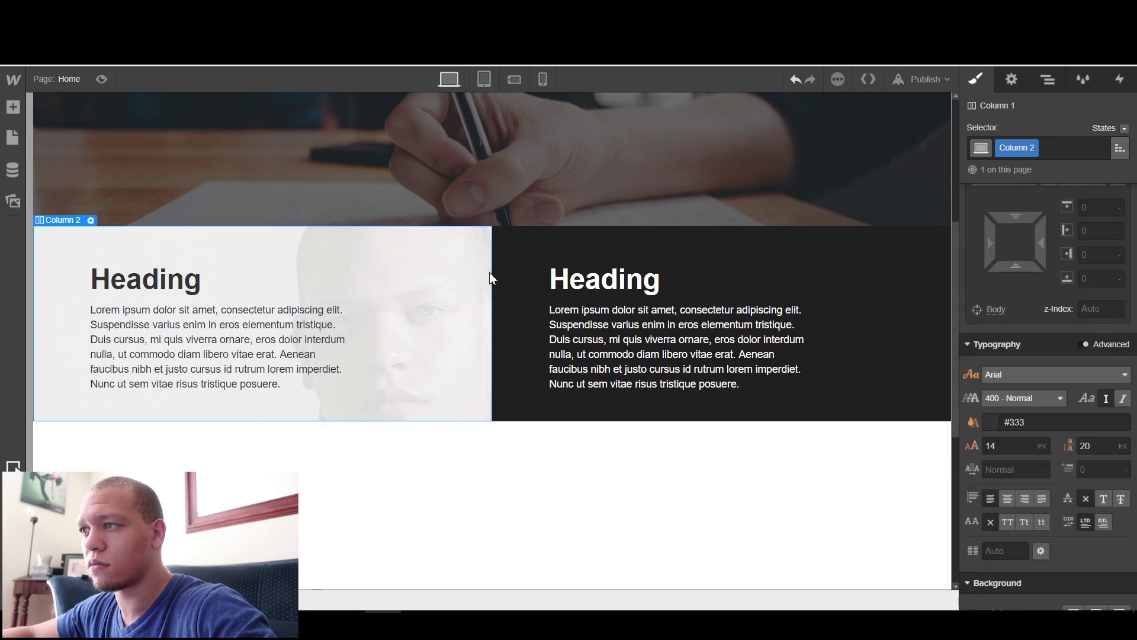
{"action": "scroll", "coordinate": [1052, 503], "scroll_direction": "down", "scroll_amount": 5}
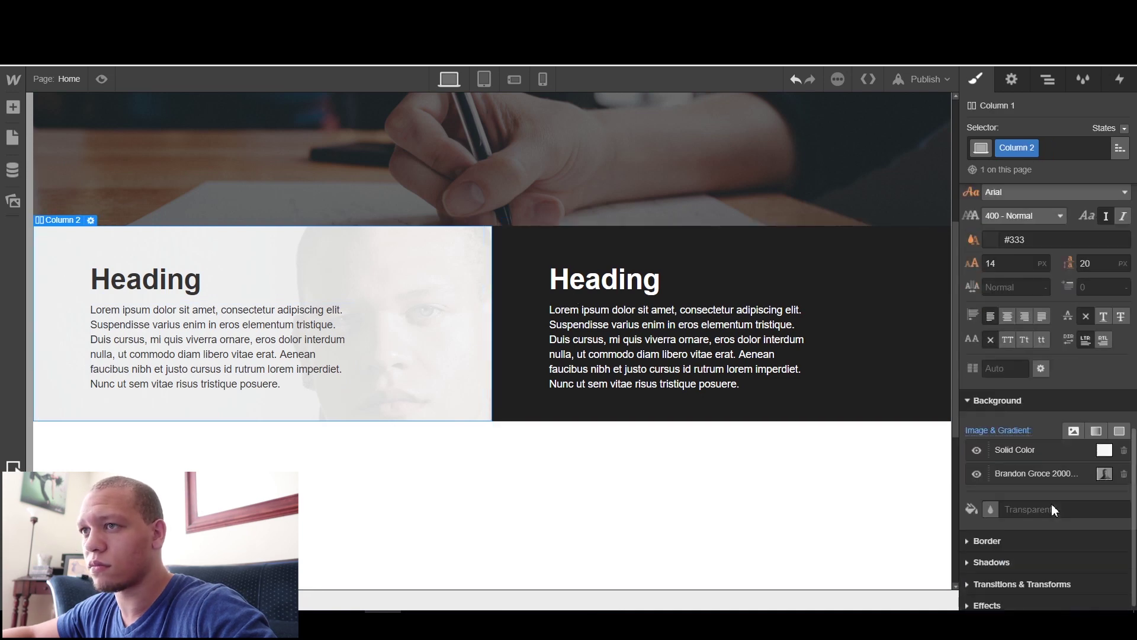
{"action": "left_click", "coordinate": [1090, 444]}
{"action": "left_click_drag", "start_coordinate": [1117, 240], "coordinate": [1119, 266]}
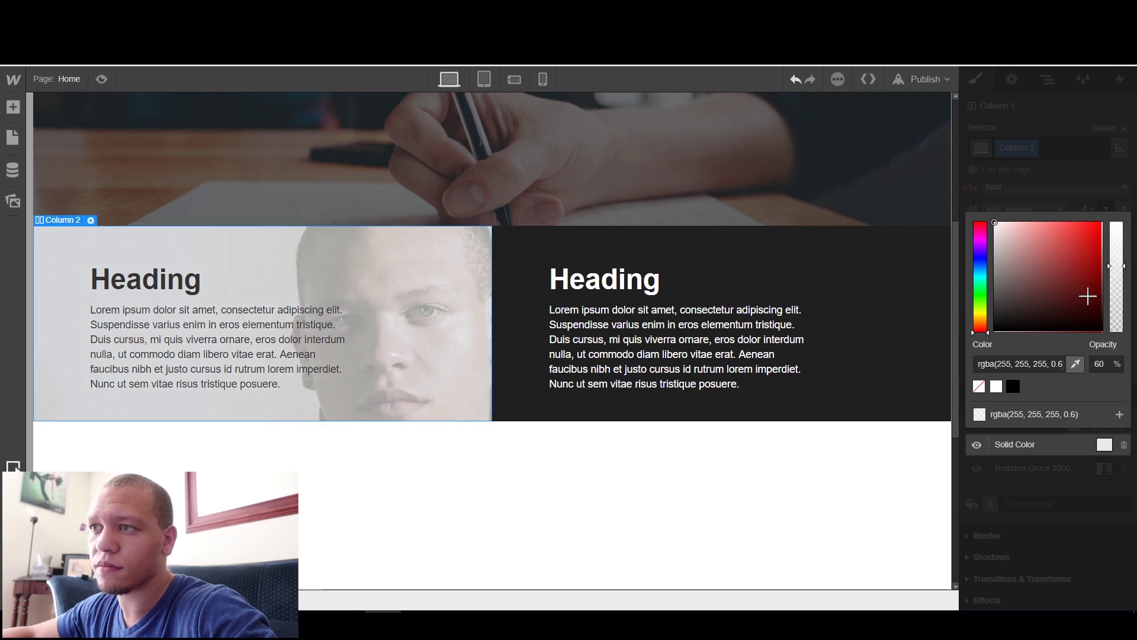
Step: Change the about-service padding to 21px left and 232px right
{"action": "left_click", "coordinate": [229, 359]}
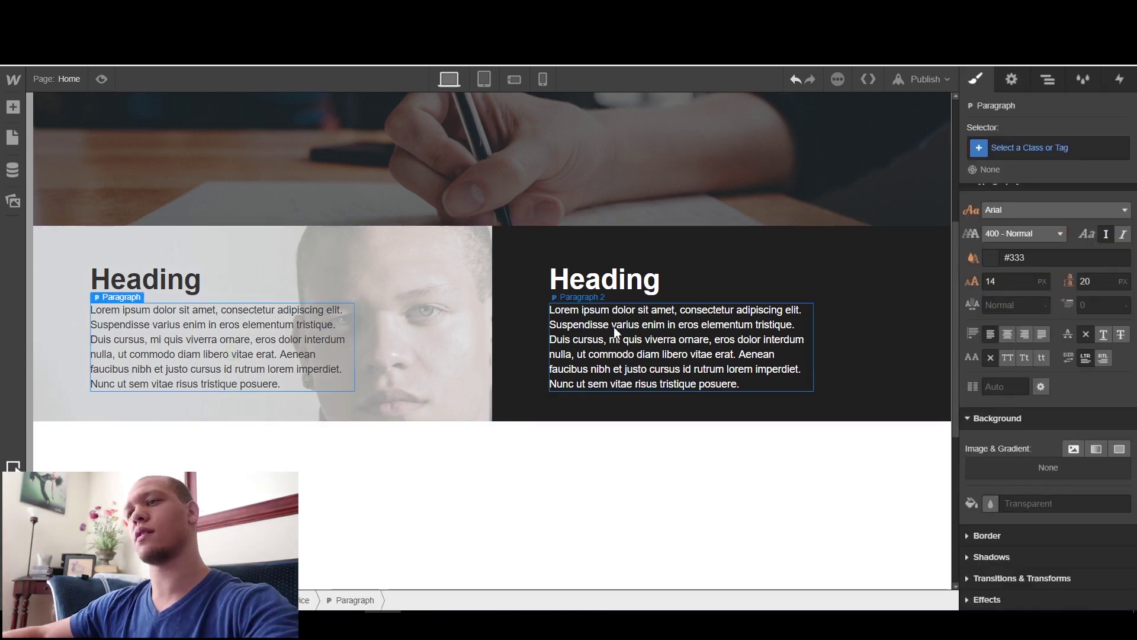
{"action": "scroll", "coordinate": [685, 453], "scroll_direction": "down", "scroll_amount": 2}
{"action": "scroll", "coordinate": [681, 456], "scroll_direction": "up", "scroll_amount": 2}
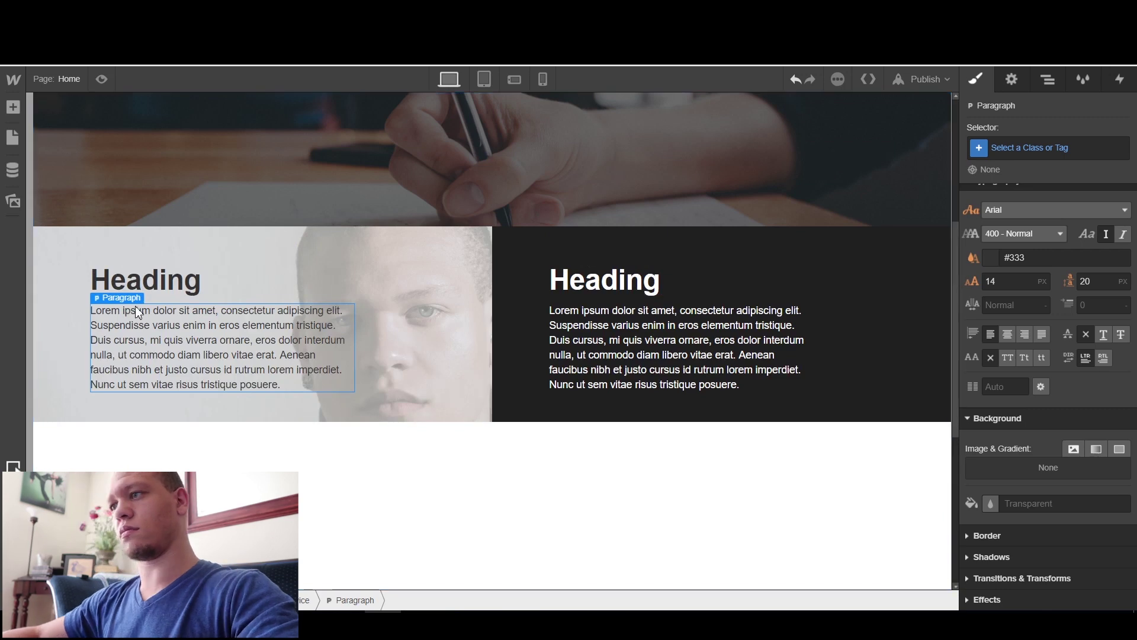
{"action": "left_click", "coordinate": [68, 287]}
{"action": "scroll", "coordinate": [1061, 313], "scroll_direction": "up", "scroll_amount": 4}
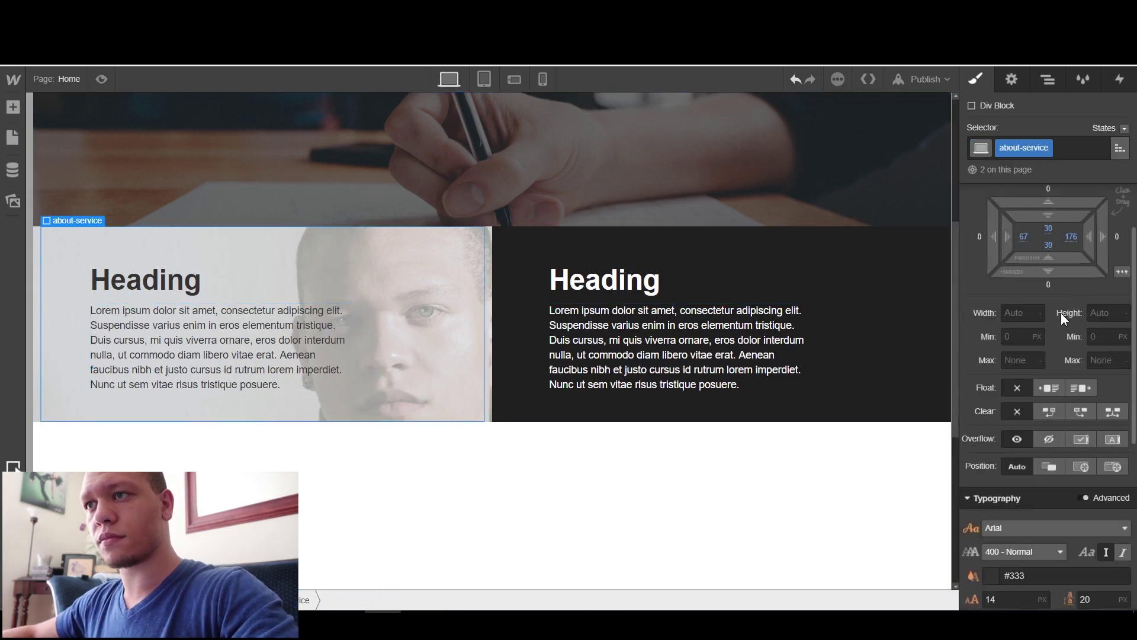
{"action": "left_click_drag", "start_coordinate": [1023, 289], "coordinate": [908, 295]}
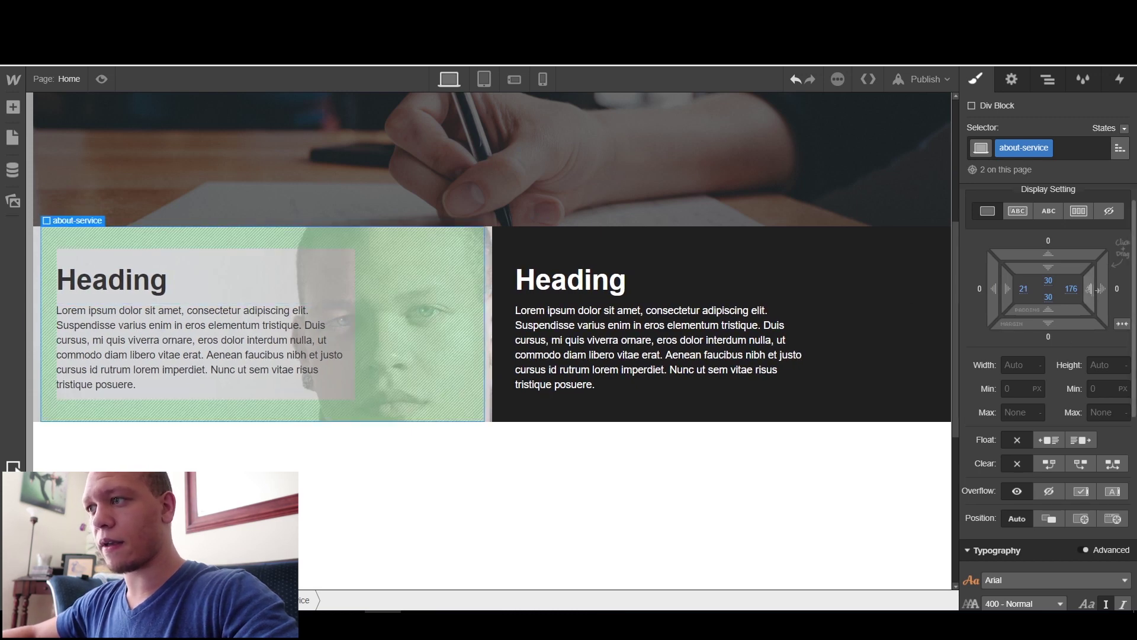
{"action": "left_click_drag", "start_coordinate": [1071, 291], "coordinate": [975, 296]}
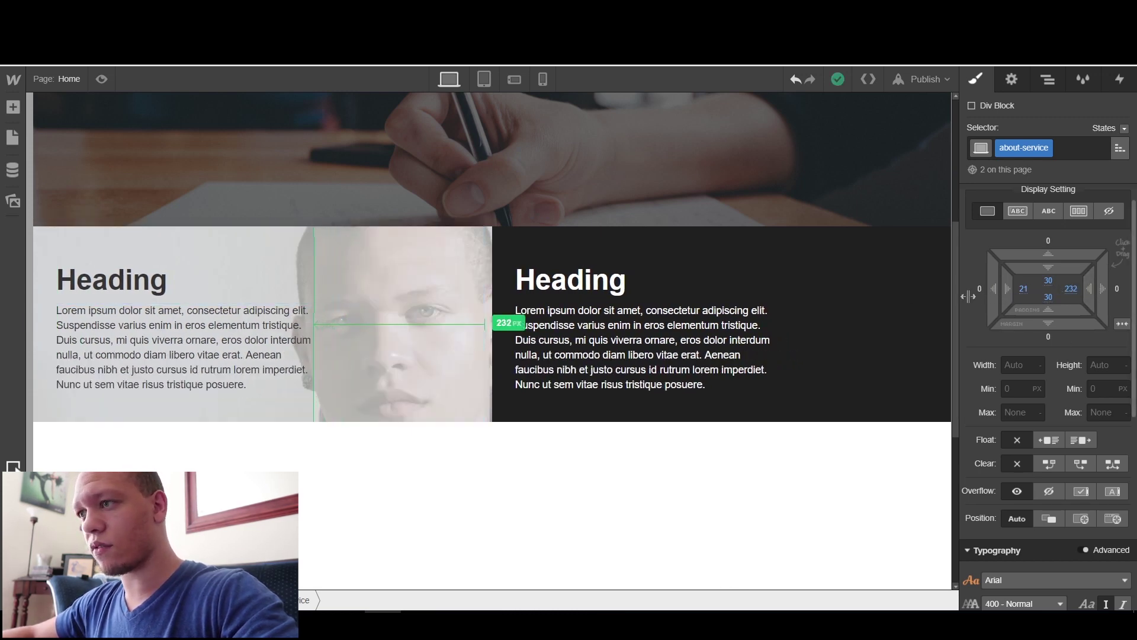
{"action": "left_click", "coordinate": [610, 471]}
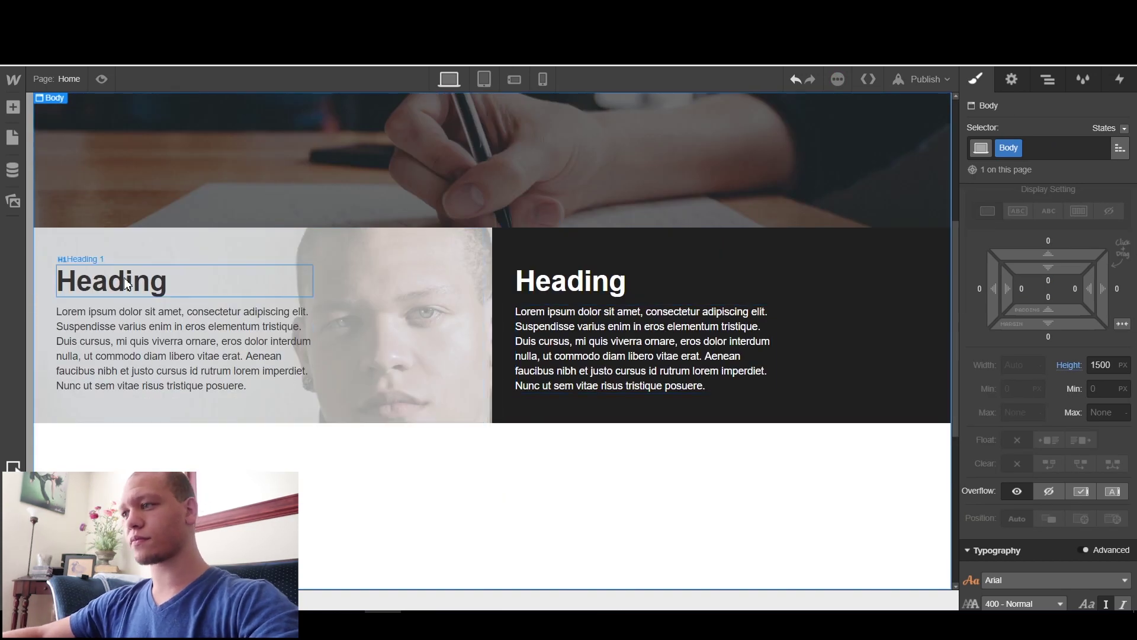
Step: Retitle the left heading 'About Me' and the right heading 'Services'
{"action": "double_click", "coordinate": [124, 278]}
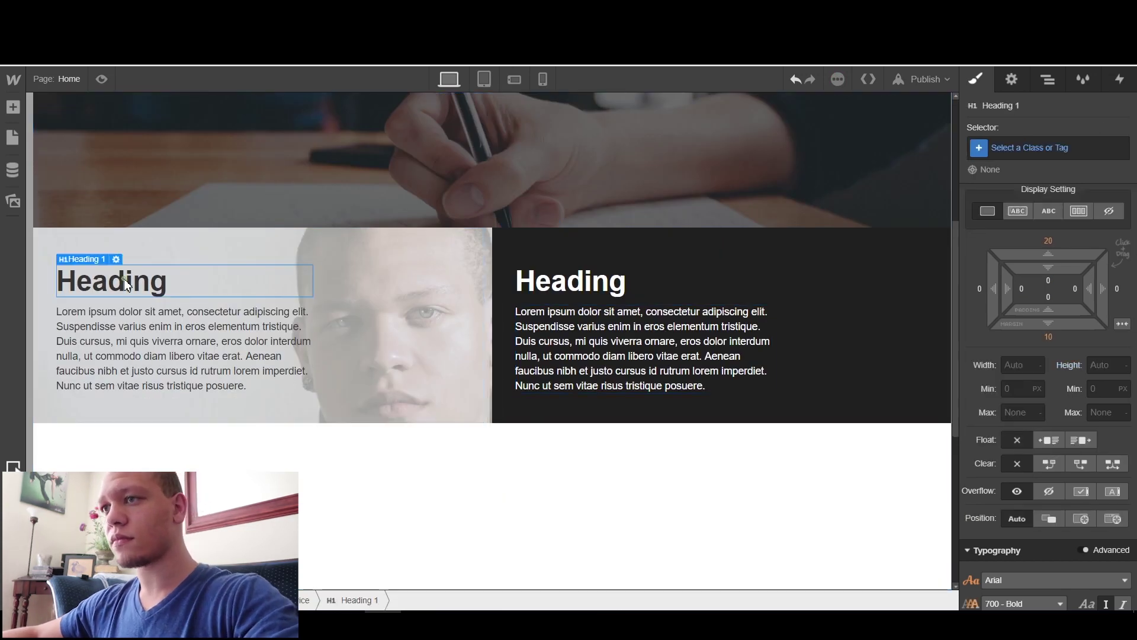
{"action": "type", "text": "About"}
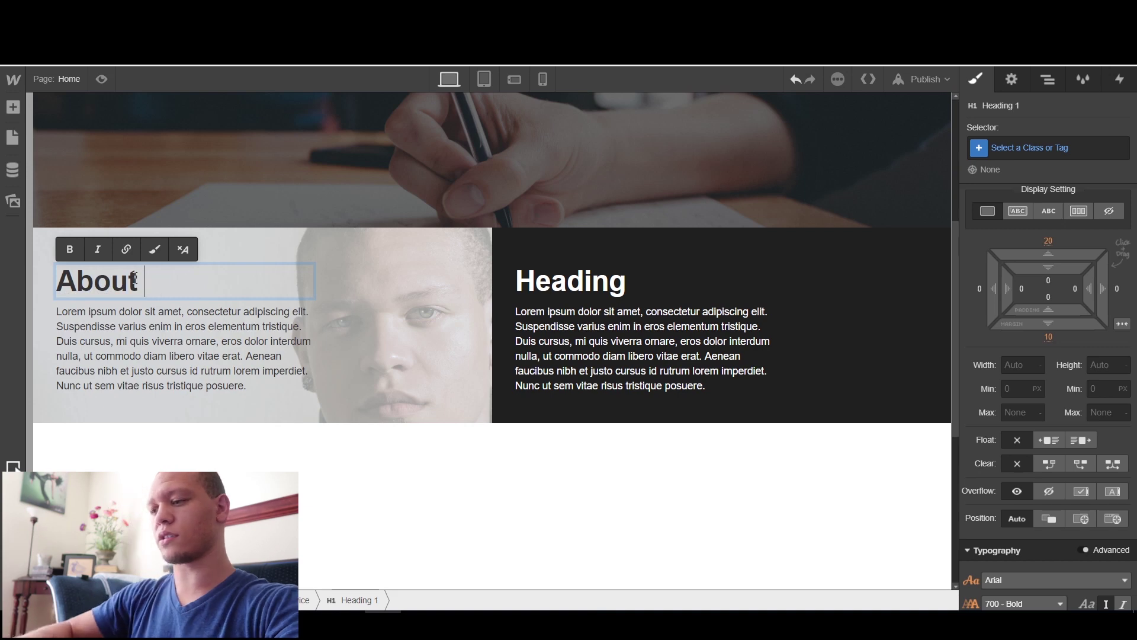
{"action": "type", "text": " Me"}
{"action": "key", "text": "Return"}
{"action": "key", "text": "BackSpace"}
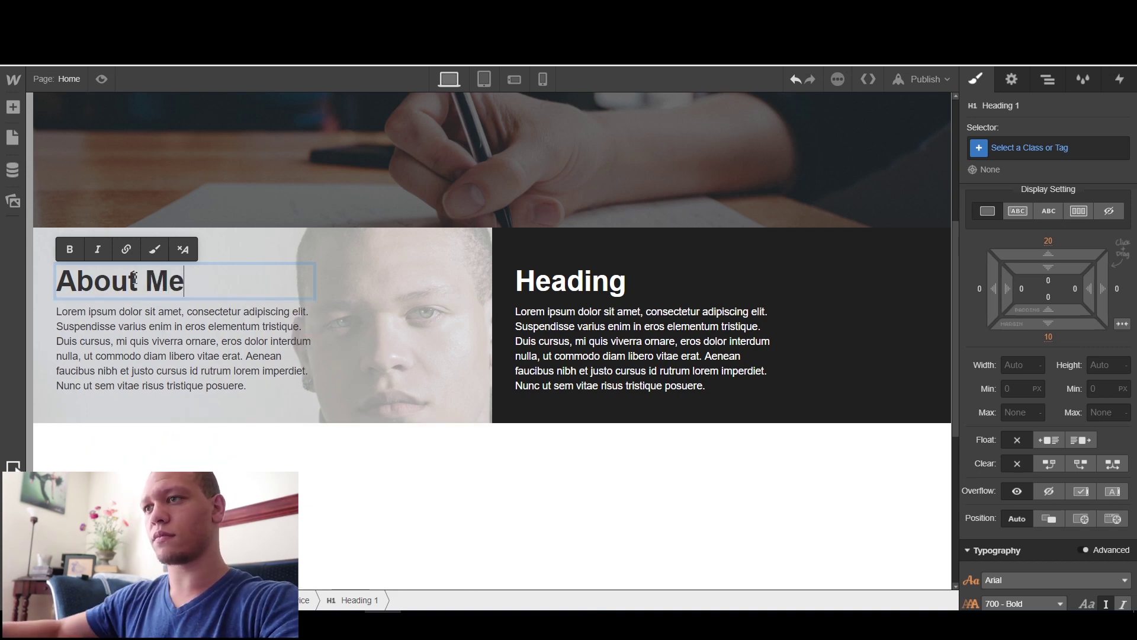
{"action": "double_click", "coordinate": [594, 282]}
{"action": "type", "text": "Ser"}
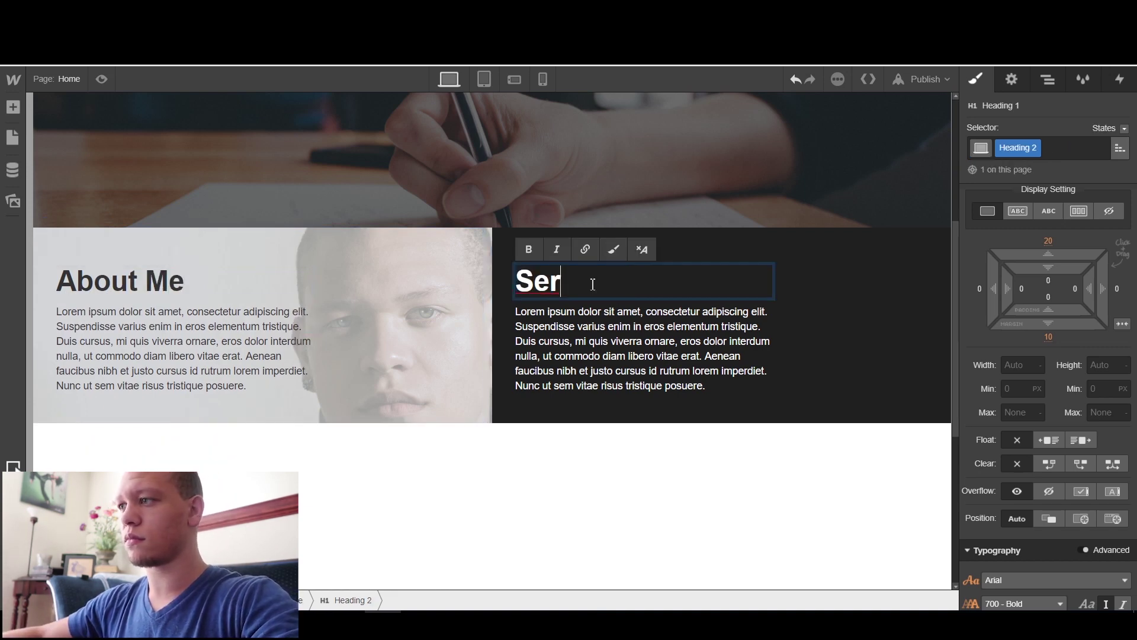
{"action": "type", "text": "vices"}
{"action": "left_click", "coordinate": [627, 368]}
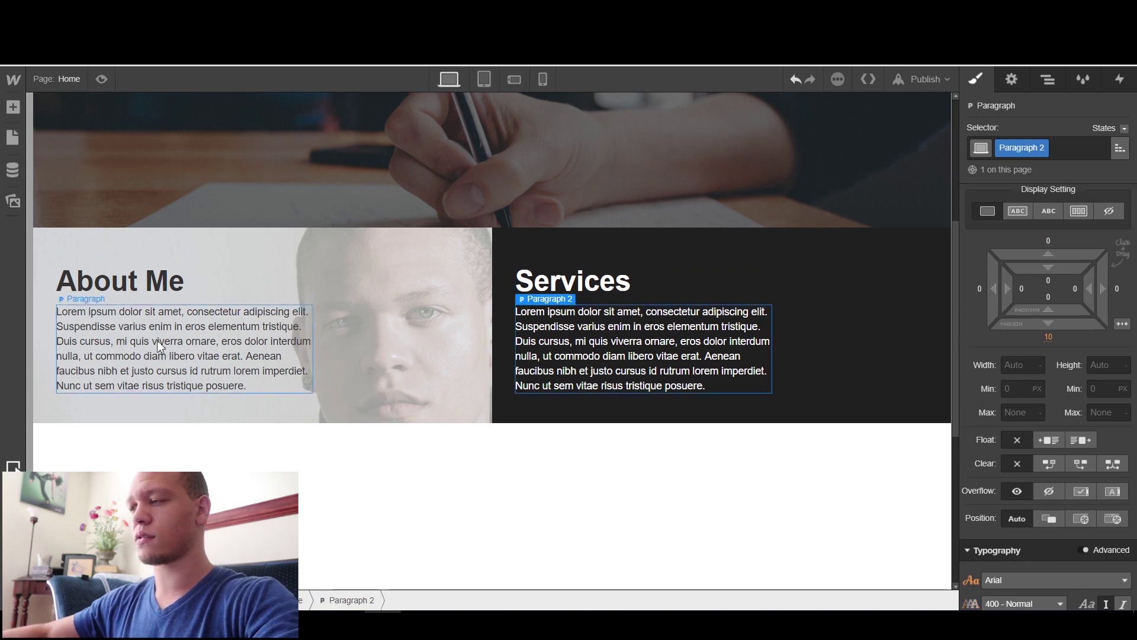
Step: Edit the paragraph text in the Services column
{"action": "left_click", "coordinate": [158, 340]}
{"action": "double_click", "coordinate": [568, 340]}
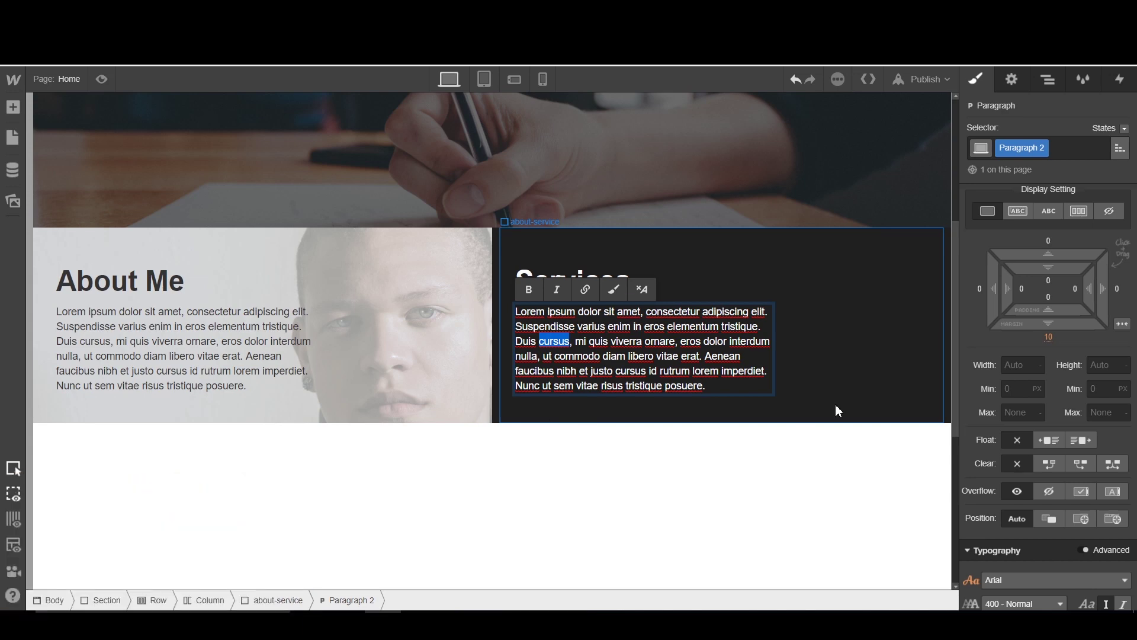
{"action": "left_click", "coordinate": [870, 368]}
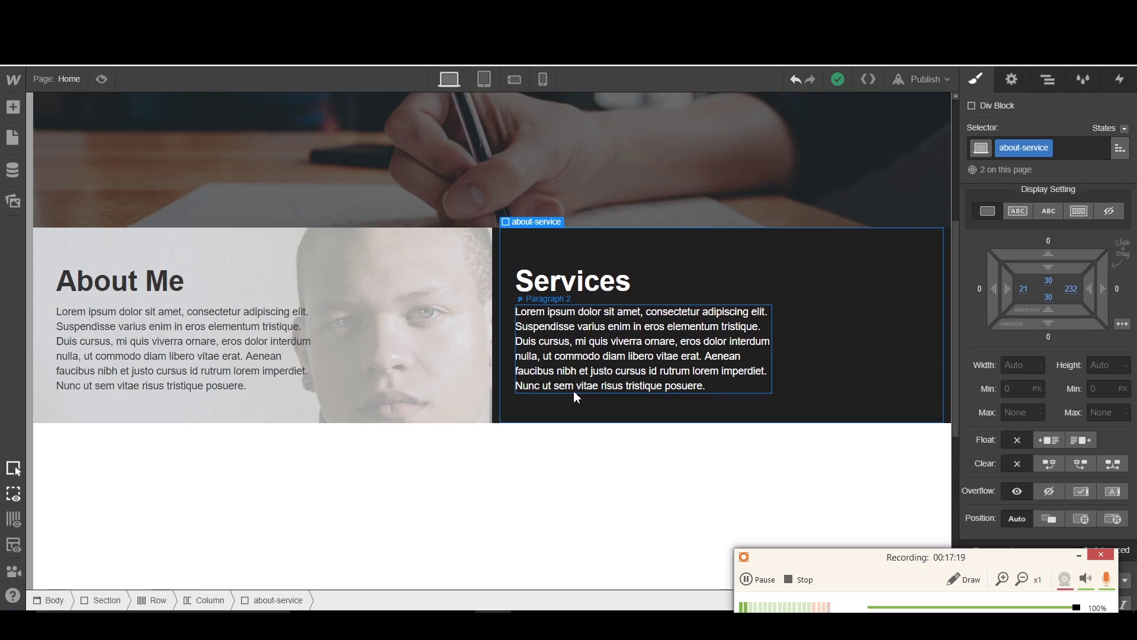
{"action": "left_click", "coordinate": [785, 472]}
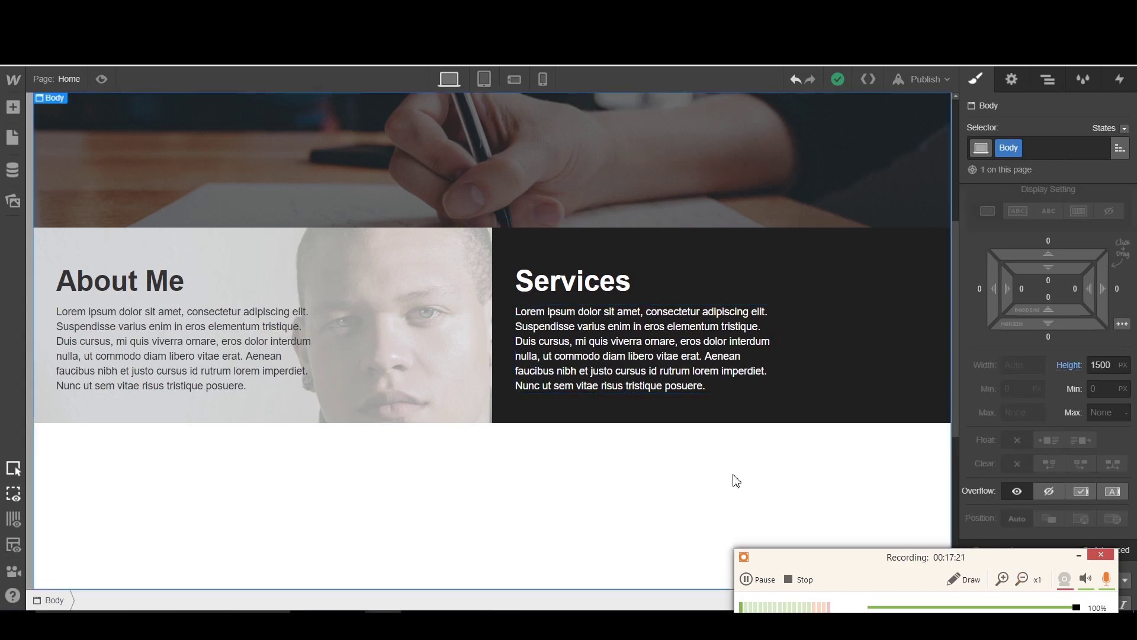
{"action": "scroll", "coordinate": [620, 411], "scroll_direction": "up", "scroll_amount": 2}
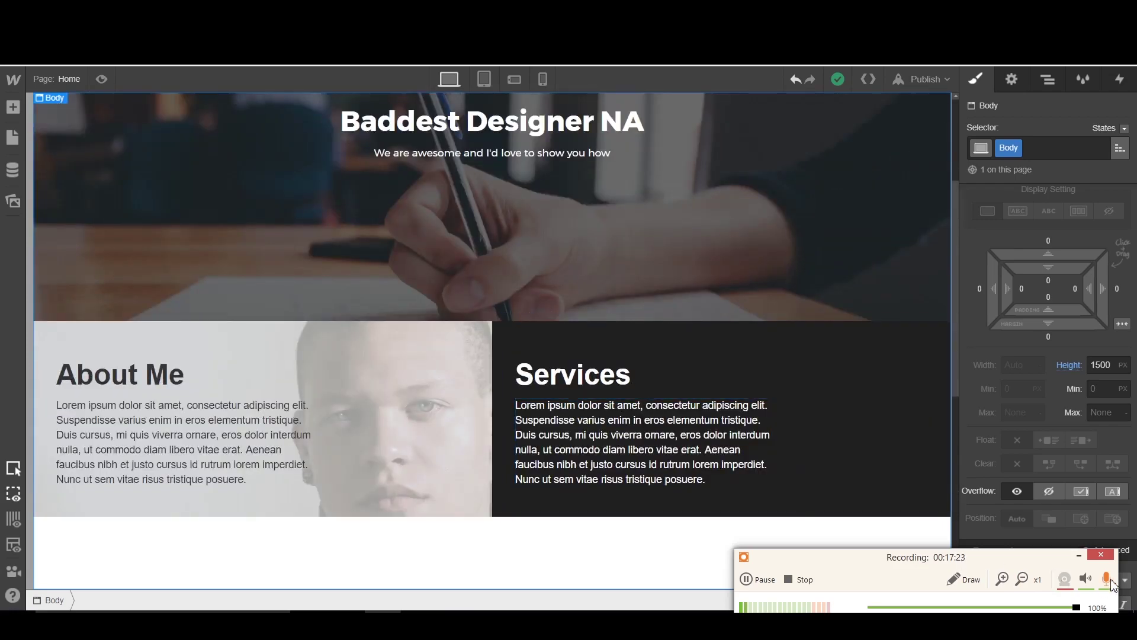
{"action": "scroll", "coordinate": [604, 452], "scroll_direction": "down", "scroll_amount": 6}
{"action": "scroll", "coordinate": [716, 517], "scroll_direction": "up", "scroll_amount": 4}
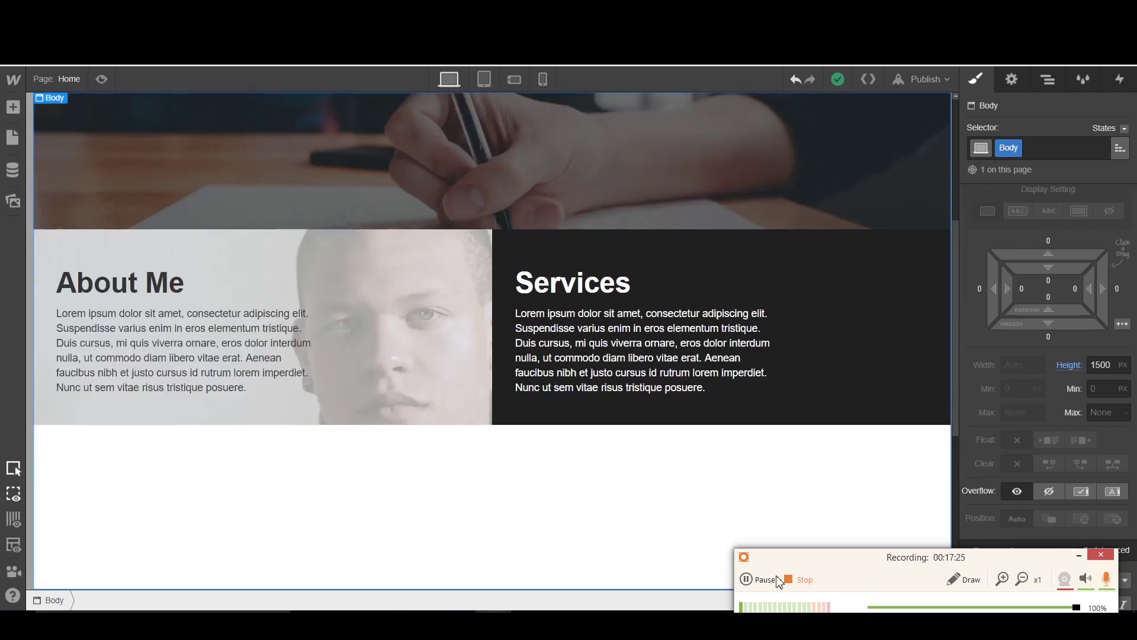
{"action": "left_click", "coordinate": [1077, 555]}
{"action": "scroll", "coordinate": [443, 410], "scroll_direction": "down", "scroll_amount": 2}
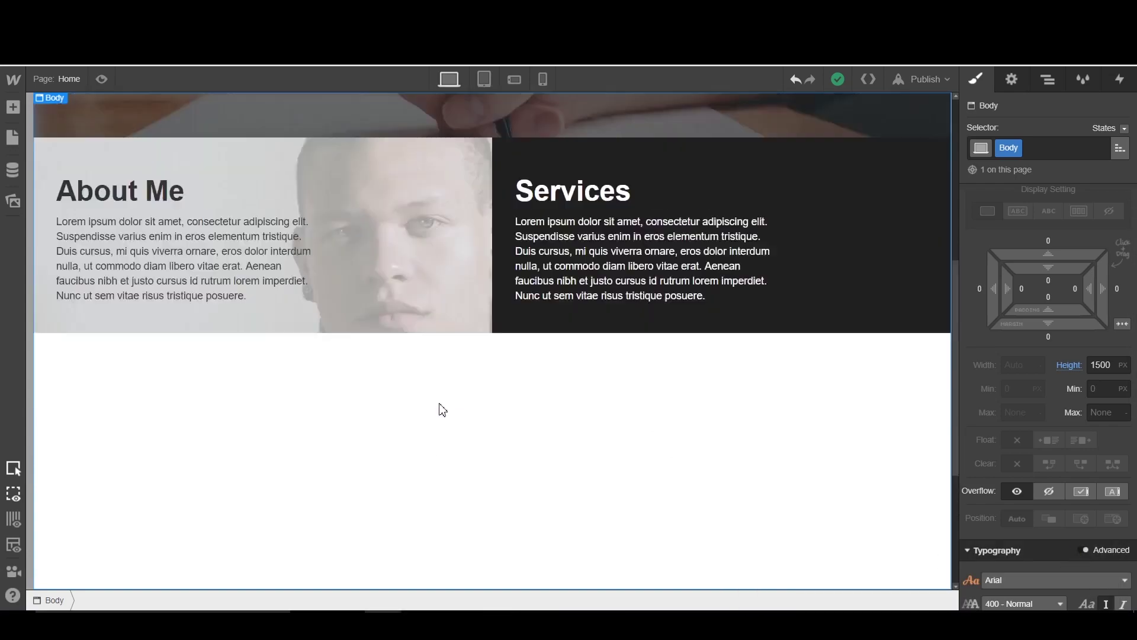
{"action": "scroll", "coordinate": [356, 266], "scroll_direction": "up", "scroll_amount": 4}
{"action": "scroll", "coordinate": [404, 347], "scroll_direction": "down", "scroll_amount": 2}
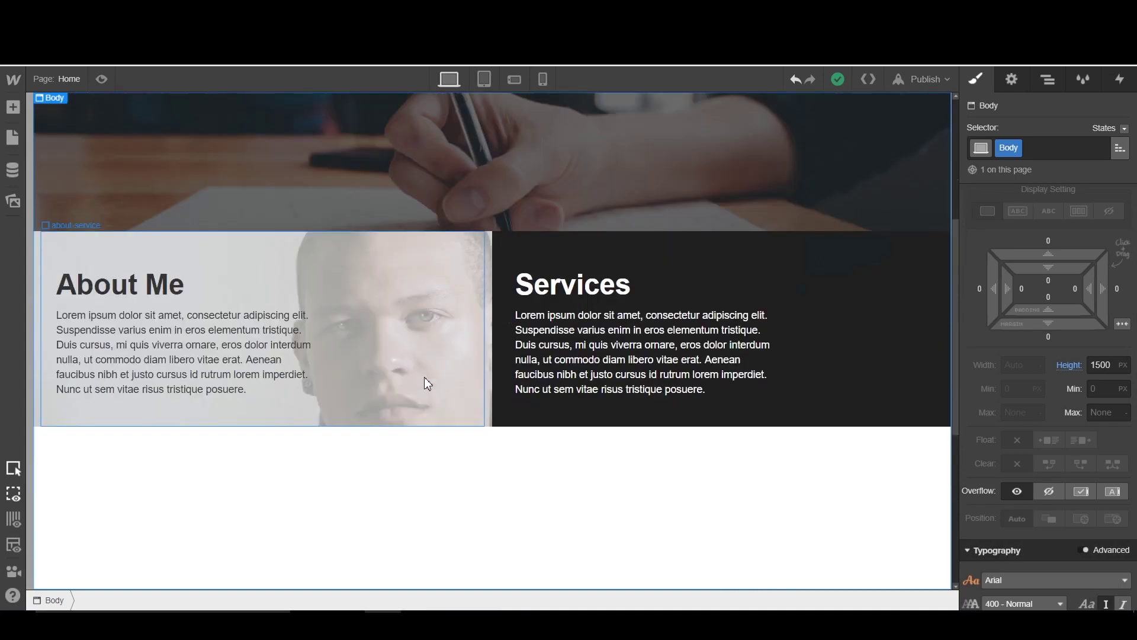
{"action": "scroll", "coordinate": [424, 383], "scroll_direction": "down", "scroll_amount": 2}
Step: Place an empty Section element beneath the About Me / Services columns
{"action": "left_click", "coordinate": [4, 106]}
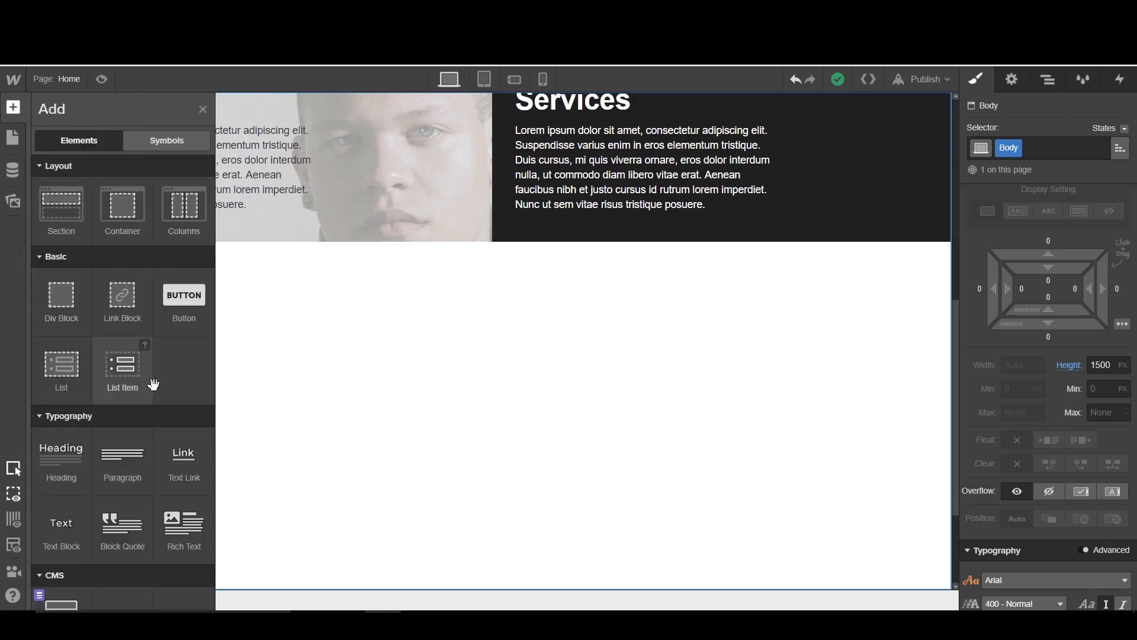
{"action": "left_click_drag", "start_coordinate": [61, 213], "coordinate": [405, 267]}
{"action": "scroll", "coordinate": [461, 350], "scroll_direction": "up", "scroll_amount": 1}
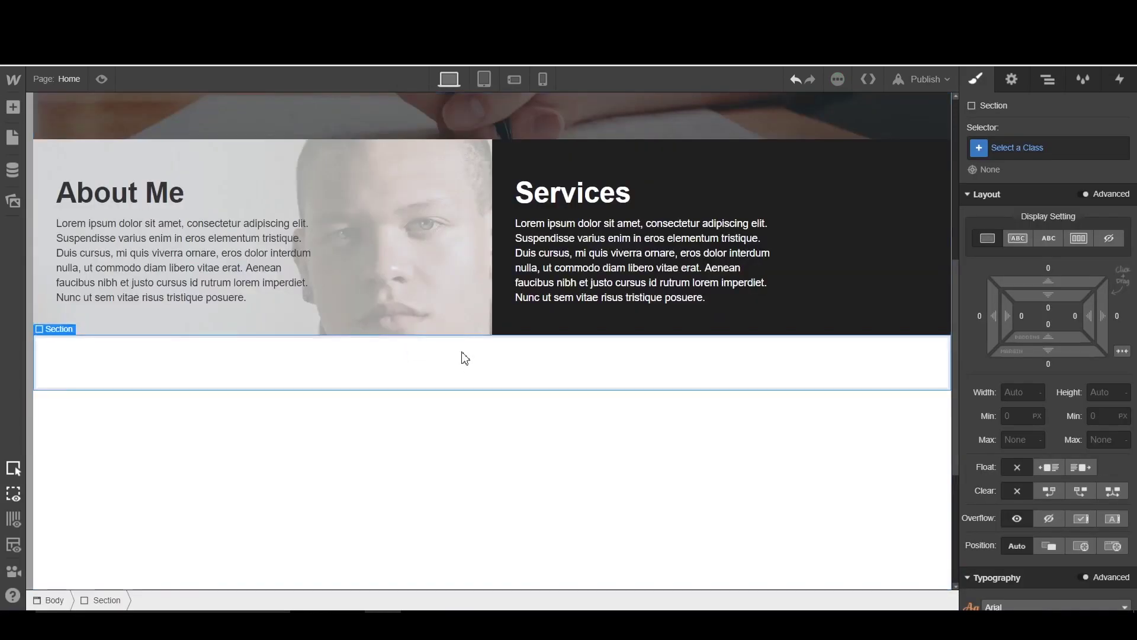
{"action": "scroll", "coordinate": [460, 352], "scroll_direction": "up", "scroll_amount": 2}
{"action": "left_click", "coordinate": [838, 383]}
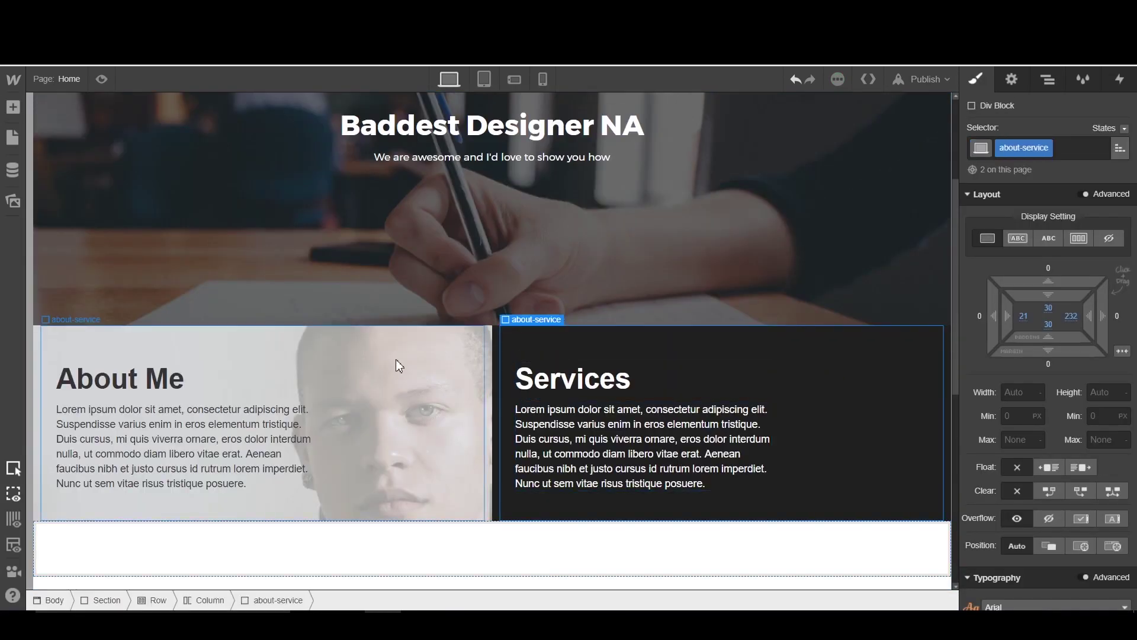
{"action": "left_click", "coordinate": [494, 343]}
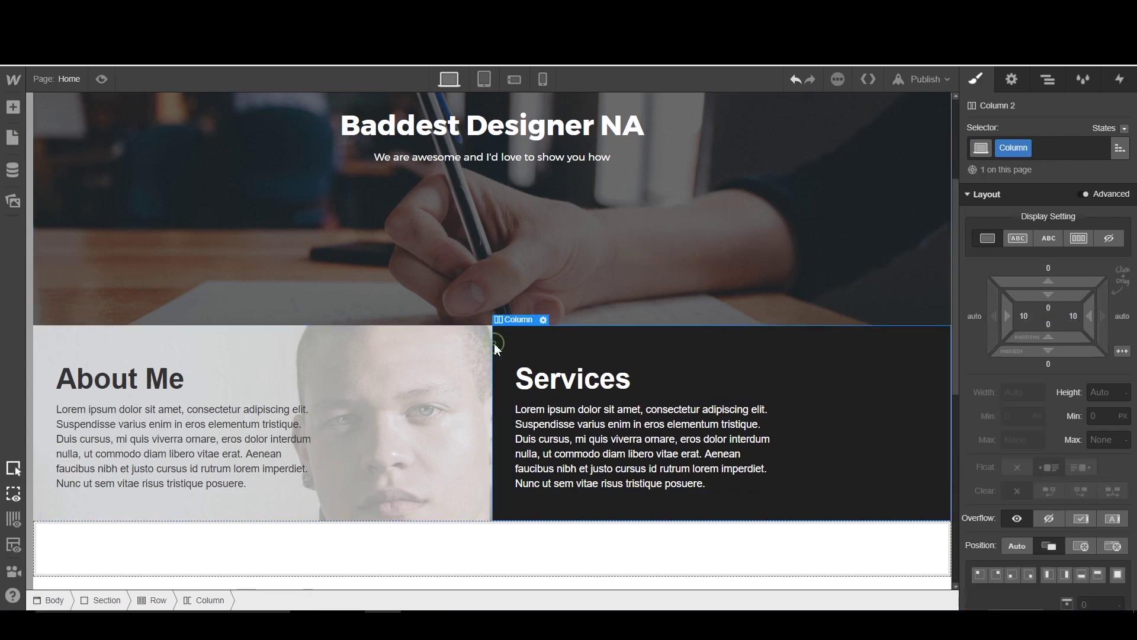